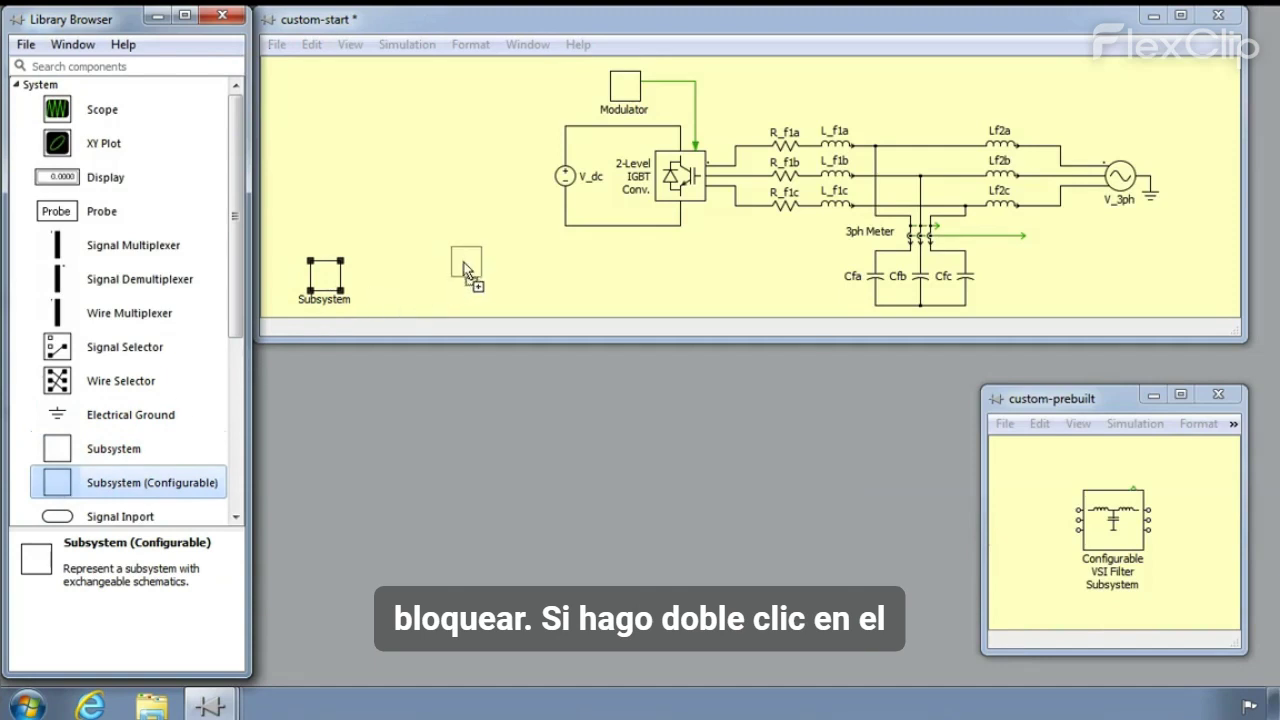
Reposition the Subsystem block, open its empty schematic, and place that window enlarged below the main circuit.
left_click_drag(333, 278, 350, 262)
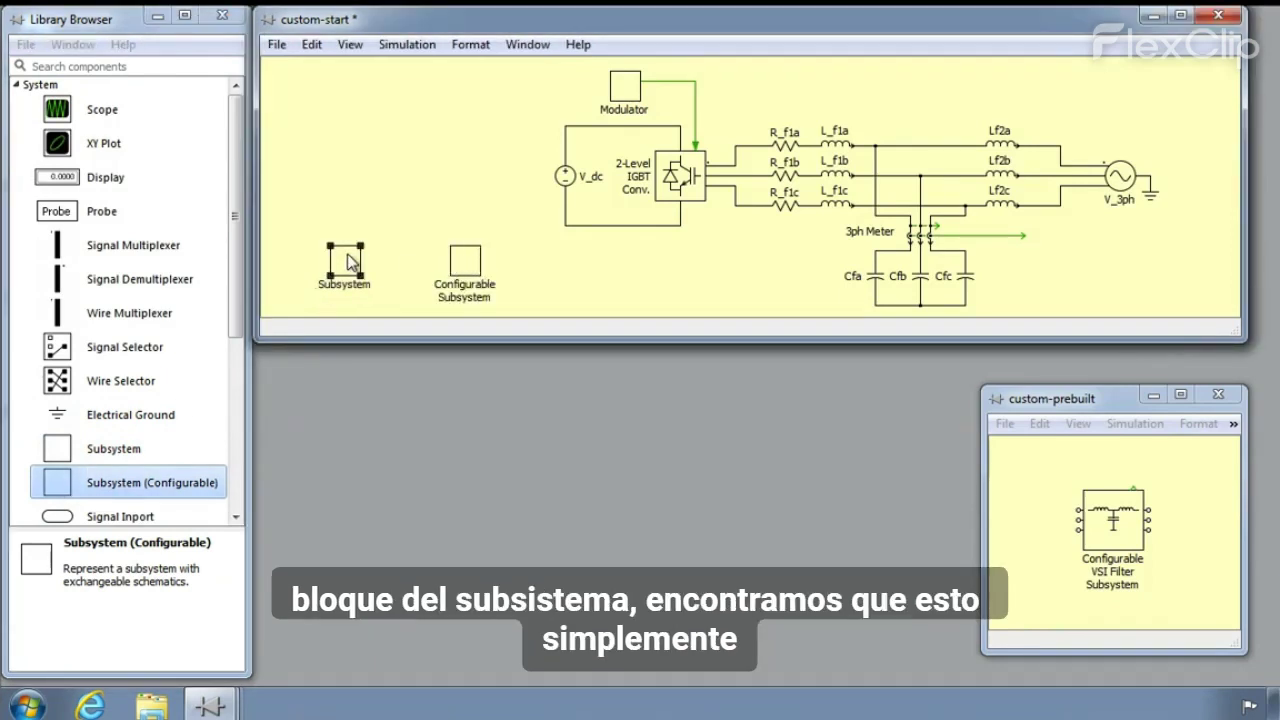
double_click(350, 262)
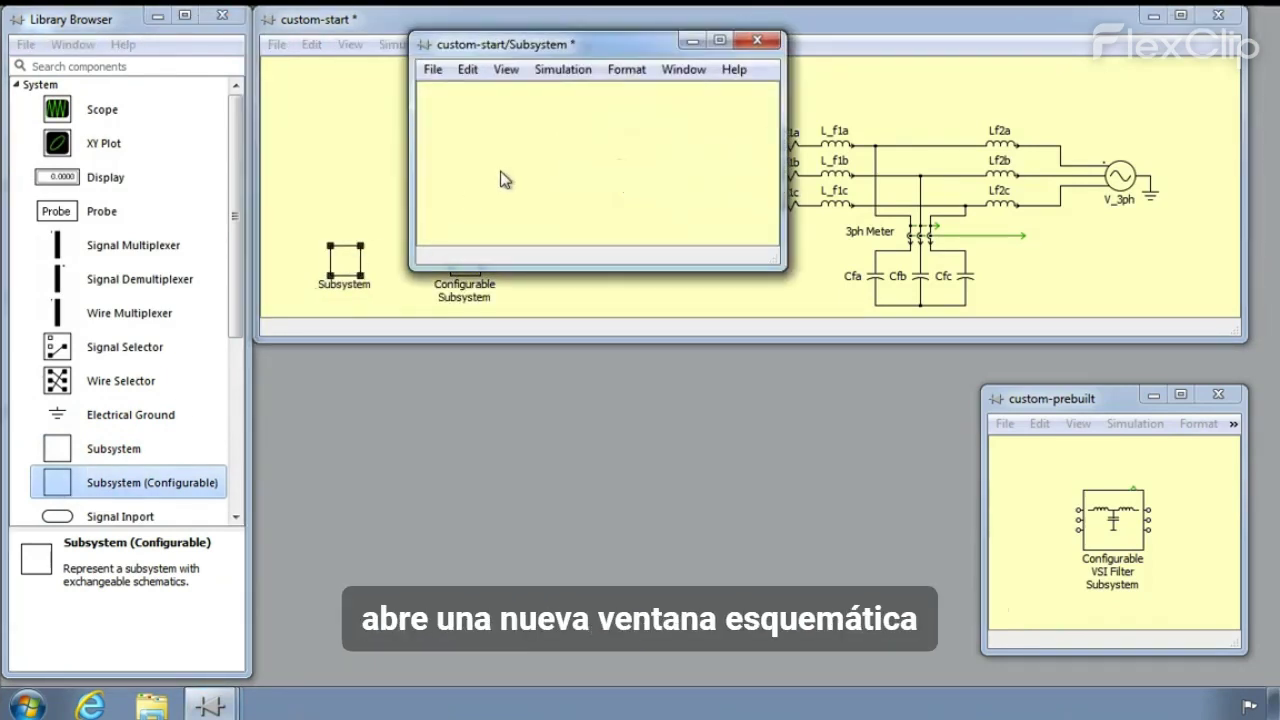
left_click_drag(583, 45, 475, 375)
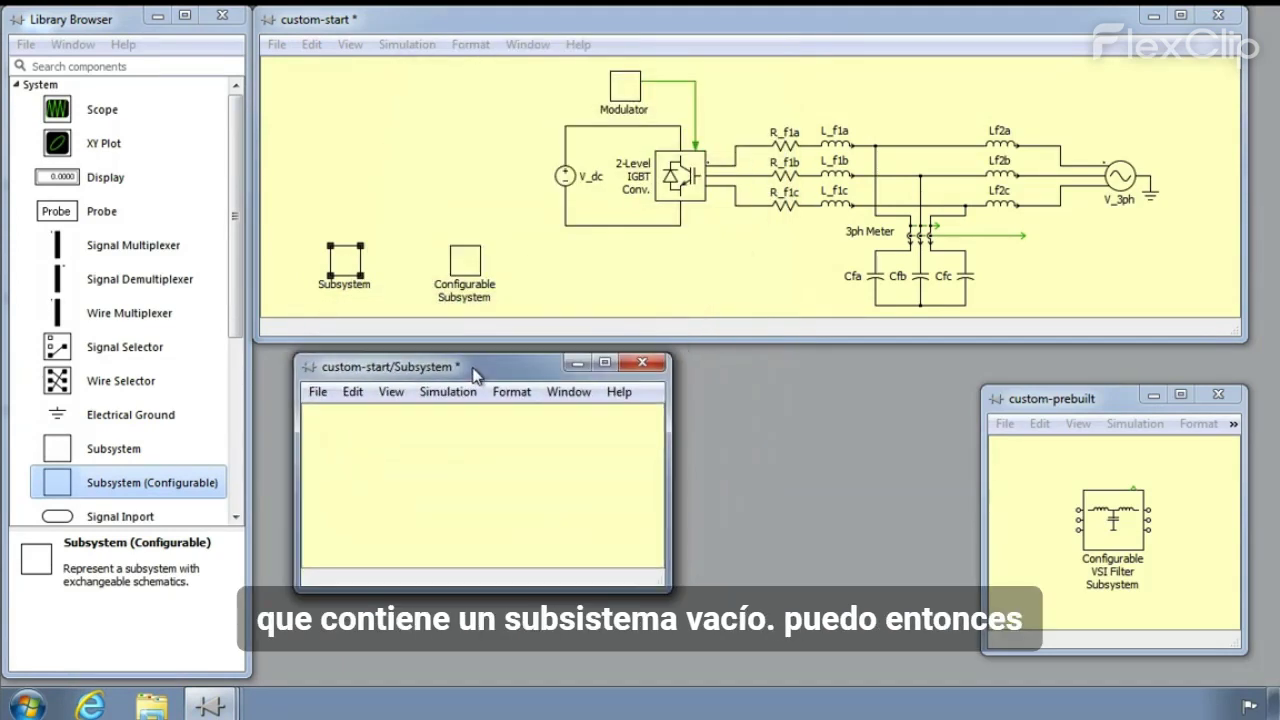
left_click_drag(668, 588, 806, 656)
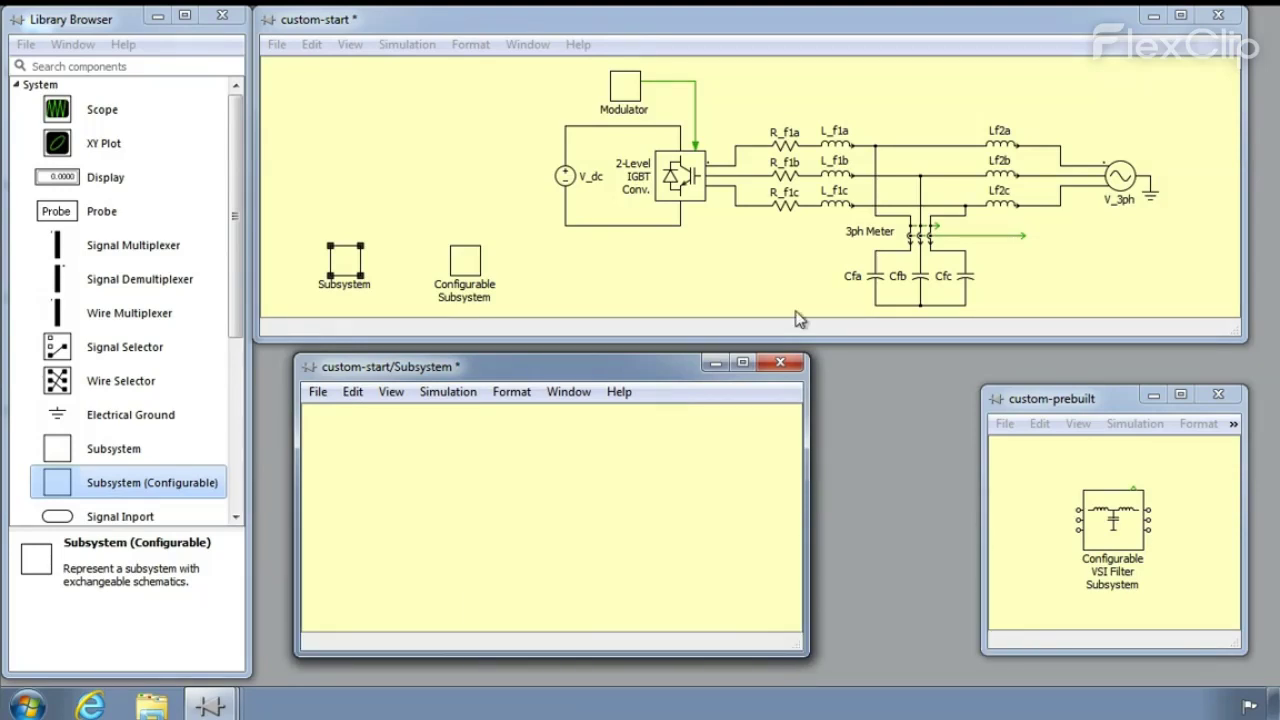
Copy the LCL filter's resistors, inductors, capacitors and 3ph Meter into the subsystem schematic and shift the copy downward.
left_click(784, 101)
left_click_drag(775, 103, 607, 520)
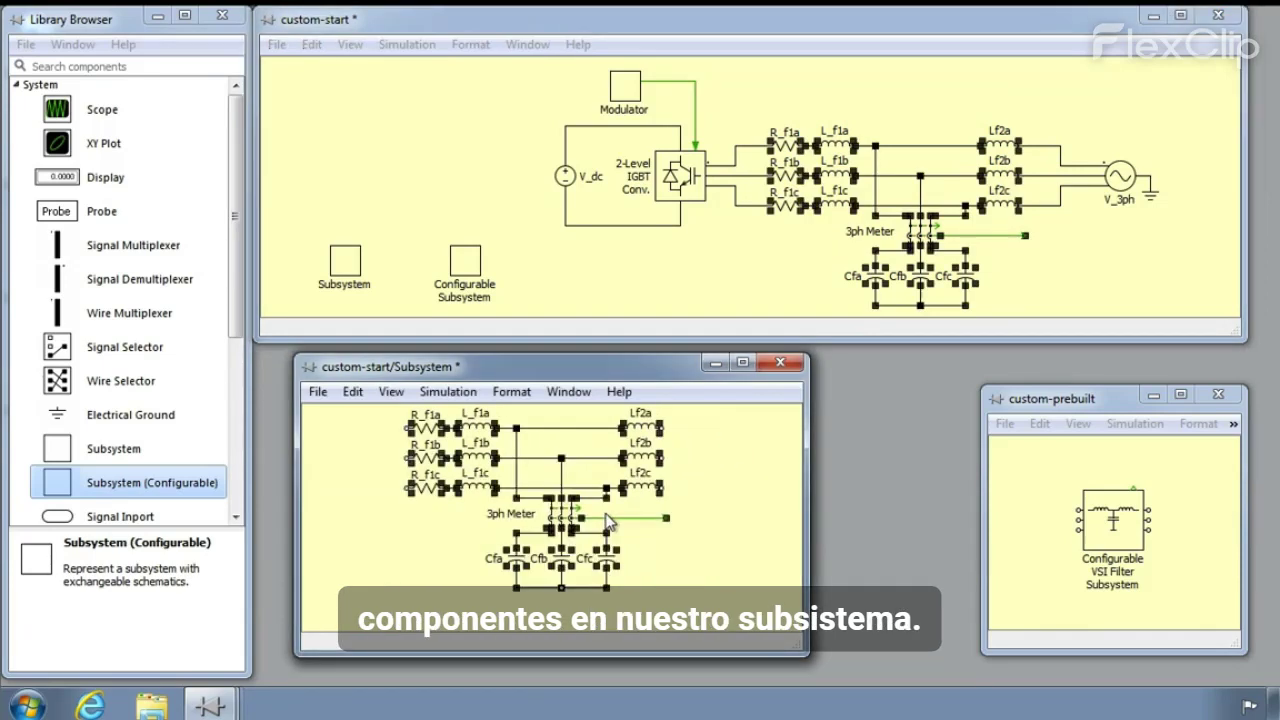
key("Down")
key("Down")
key("Down")
key("Down")
key("Down")
key("Down")
key("Down")
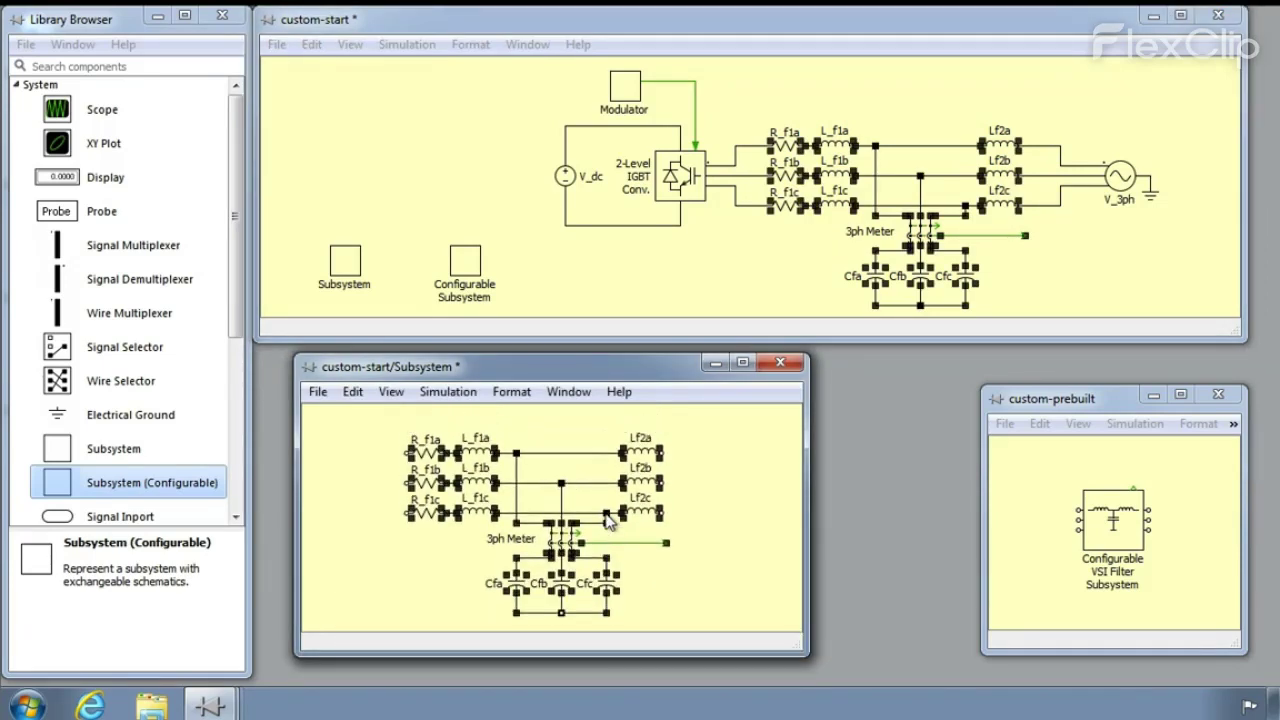
left_click(607, 522)
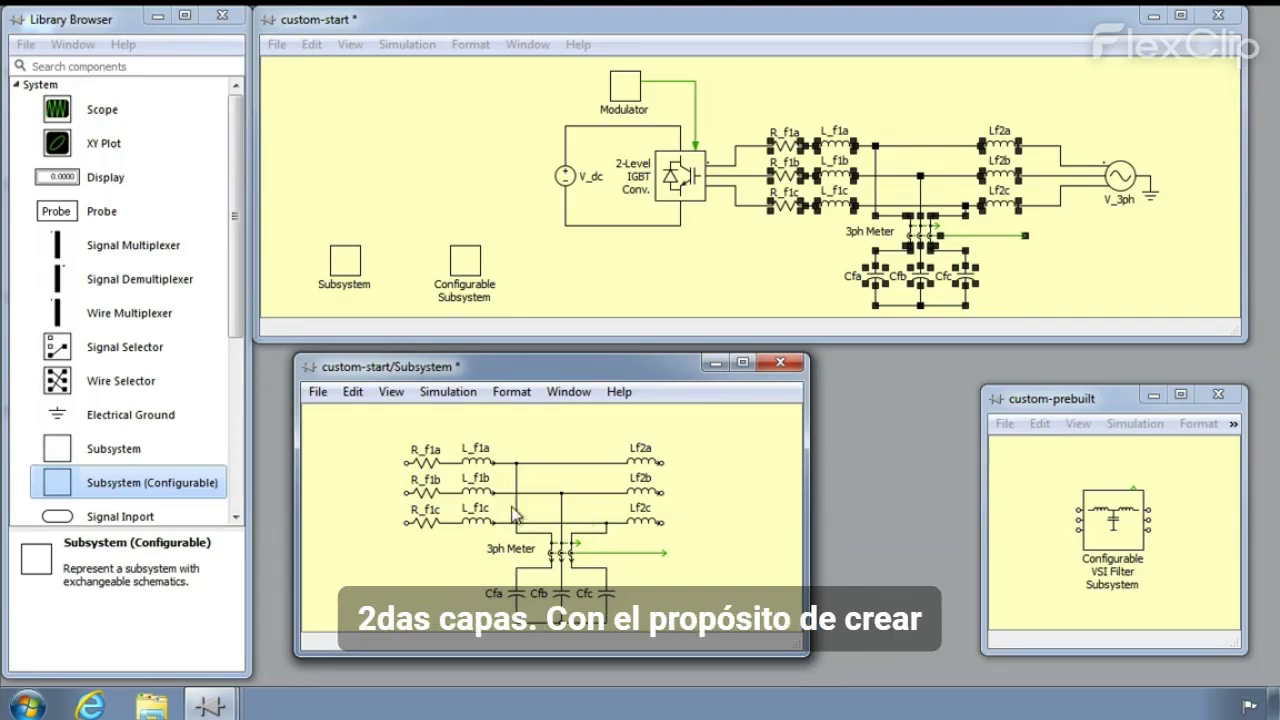
Add electrical ports labelled 1 to 3 at the filter's resistor inputs and 4 to 6 at the Lf2 inductor outputs.
left_click_drag(238, 326, 229, 404)
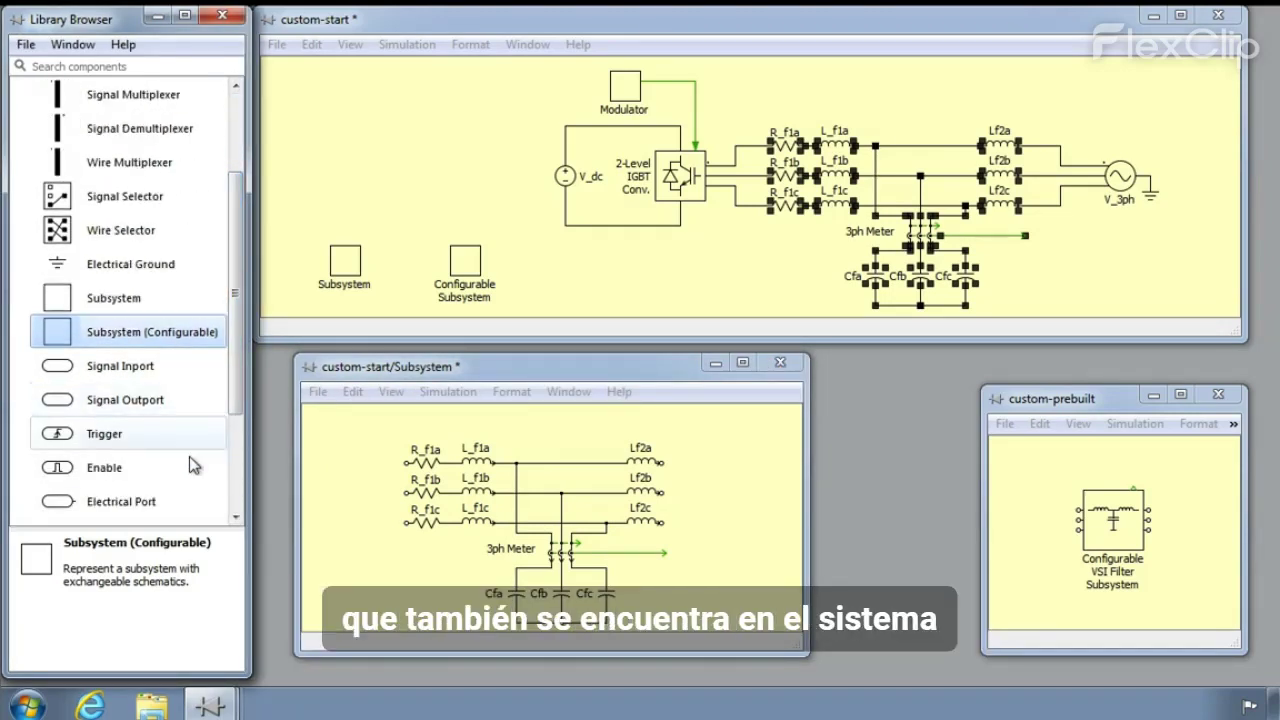
left_click_drag(100, 513, 370, 462)
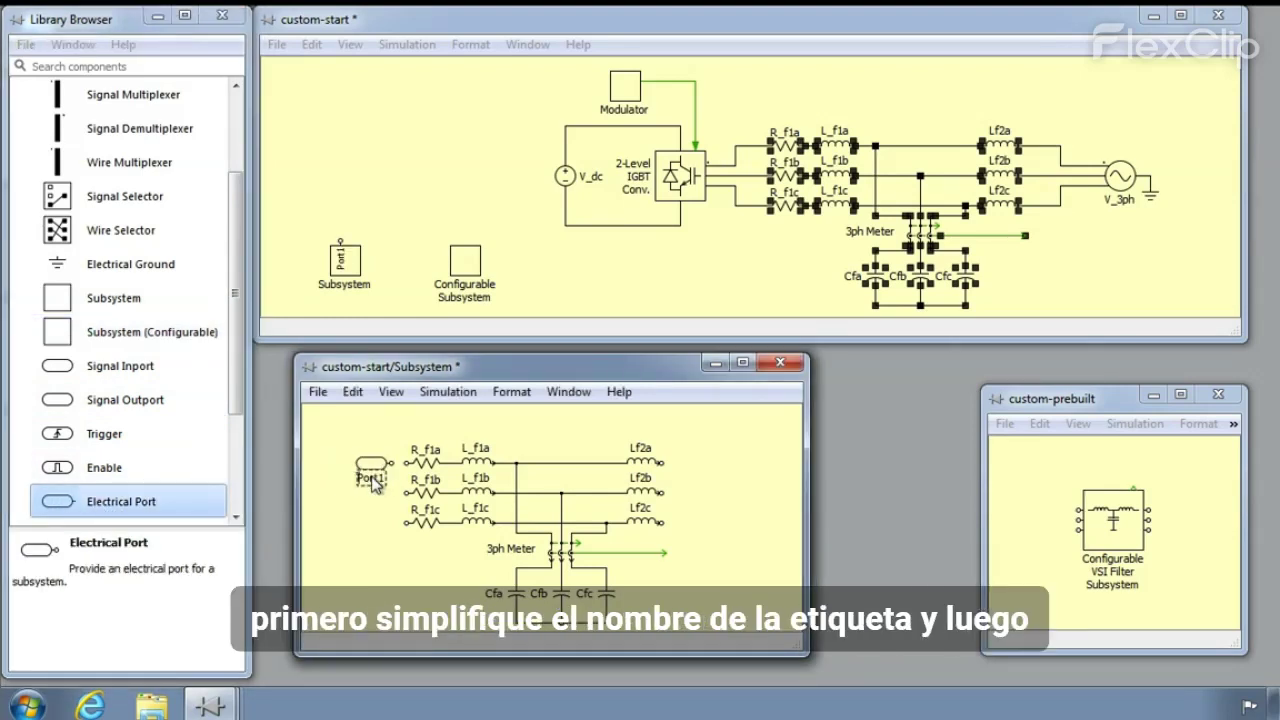
double_click(372, 482)
type("1")
left_click(380, 522)
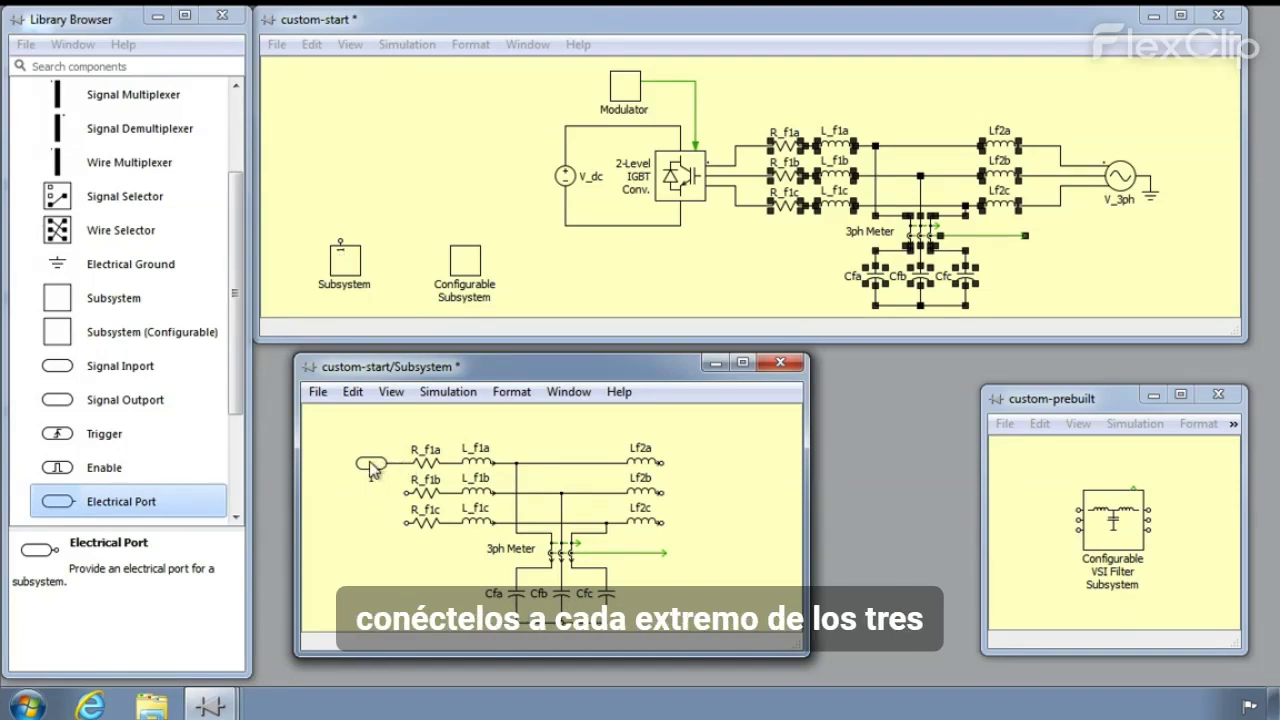
mouse_move(369, 467)
left_mouse_down()
mouse_move(375, 532)
mouse_move(687, 459)
mouse_move(662, 463)
mouse_move(696, 482)
mouse_move(694, 524)
left_mouse_up()
key("ctrl+f")
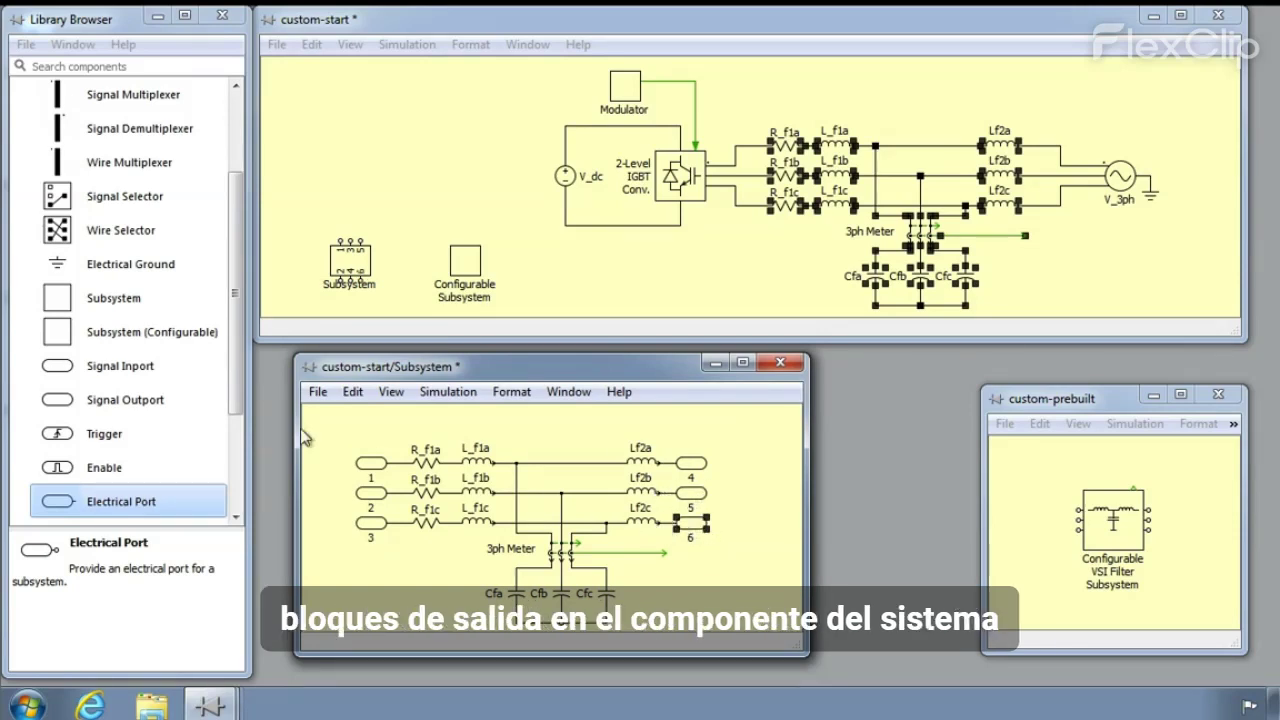
Add a Signal Outport to the subsystem, connected to the 3ph Meter's measurement output.
left_click(138, 378)
left_click(138, 402)
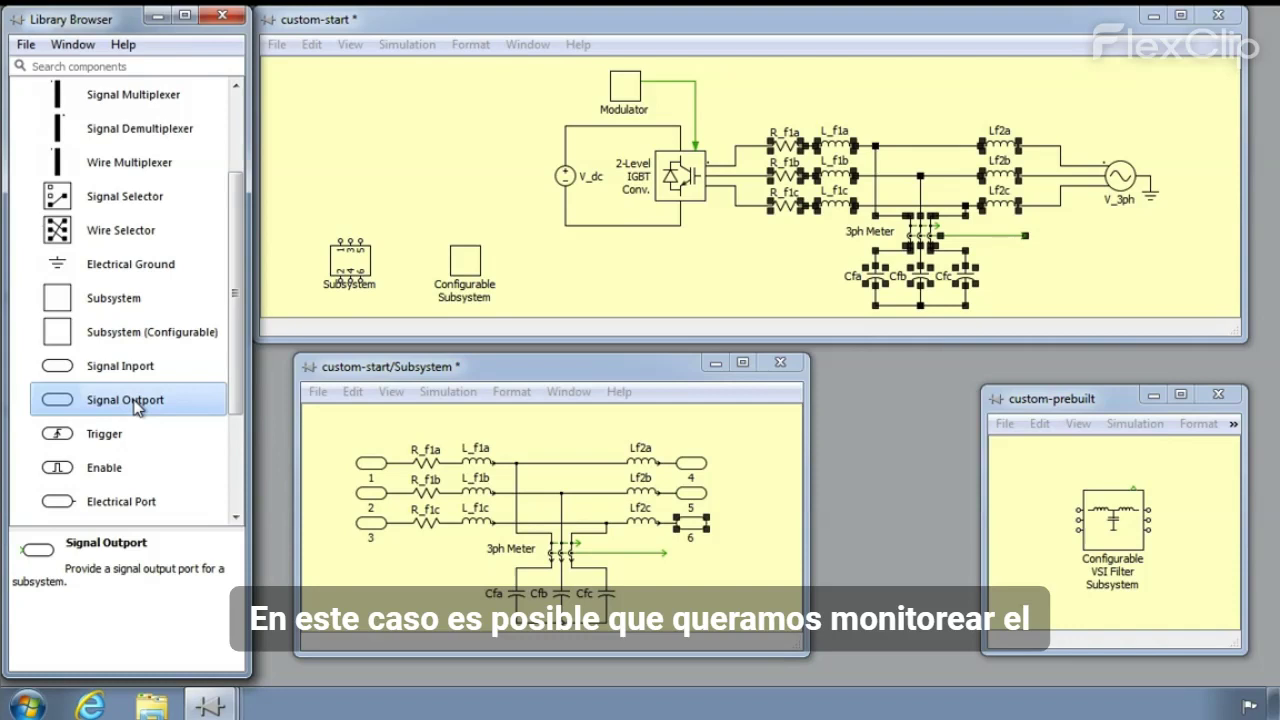
left_click_drag(137, 407, 680, 556)
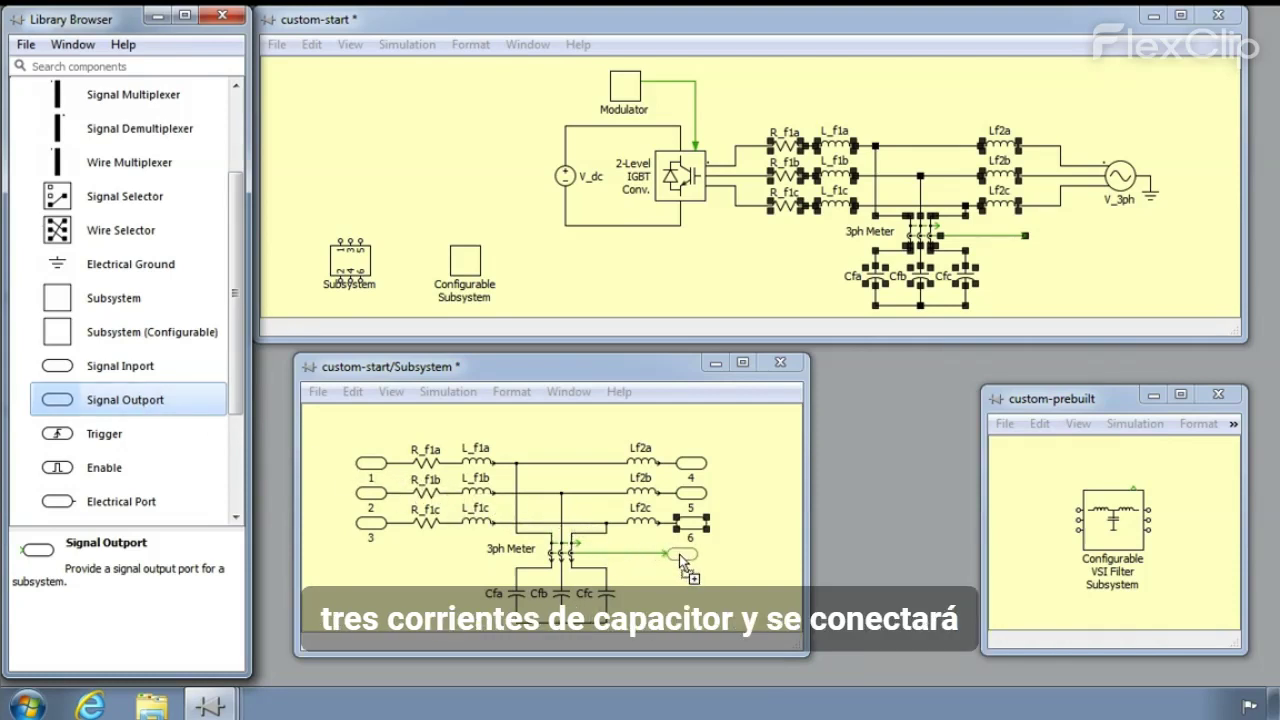
left_click(745, 597)
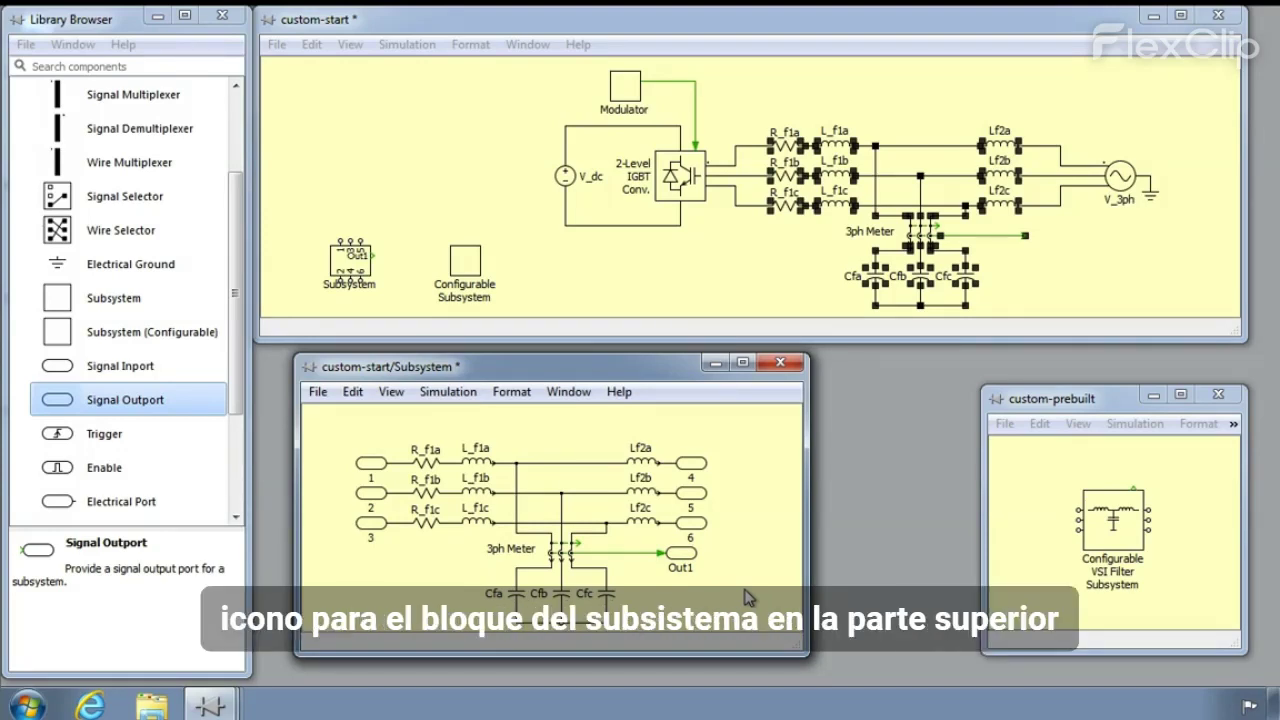
Enlarge the Subsystem block in the main circuit by stretching it from its upper-right corner.
left_click(367, 266)
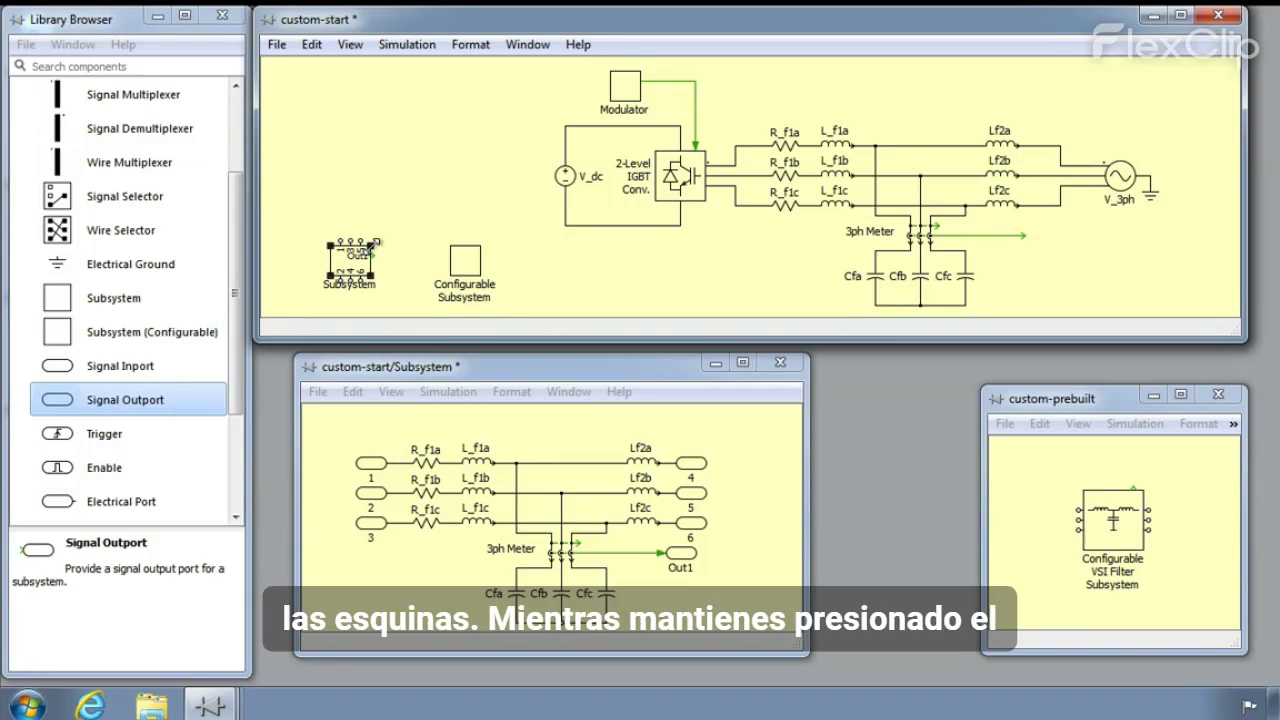
left_click_drag(373, 242, 421, 189)
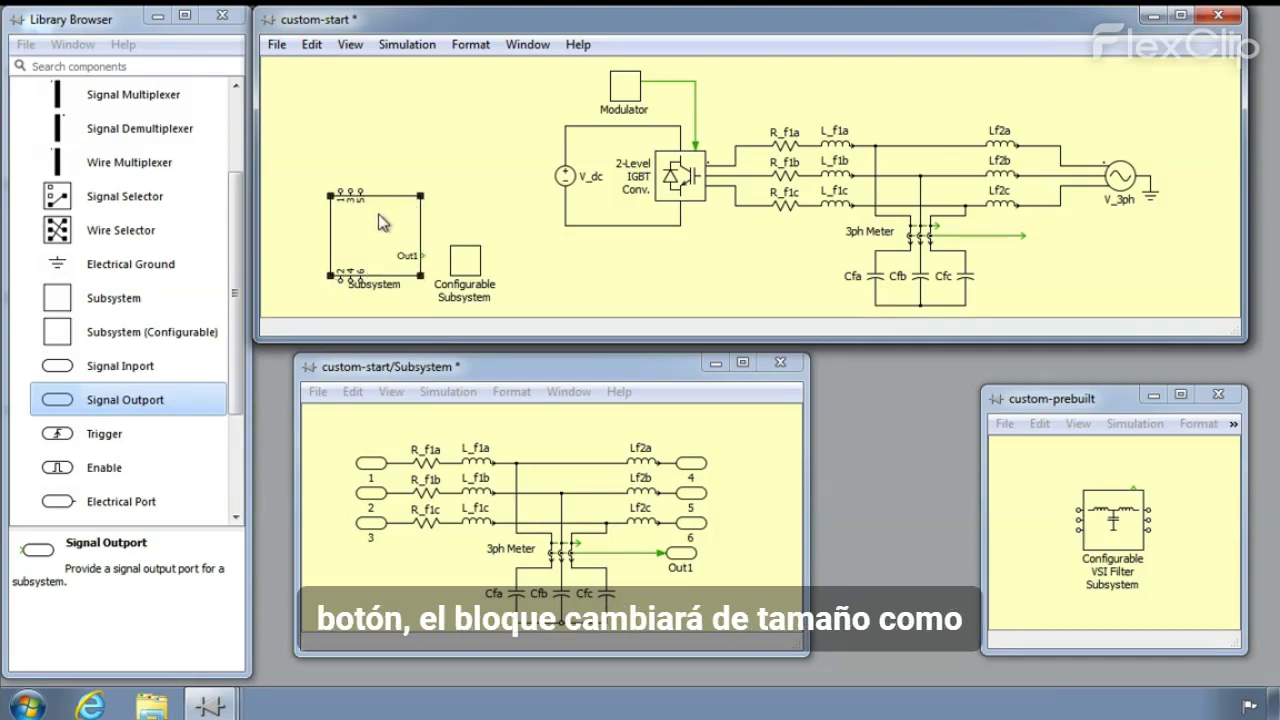
left_click(470, 44)
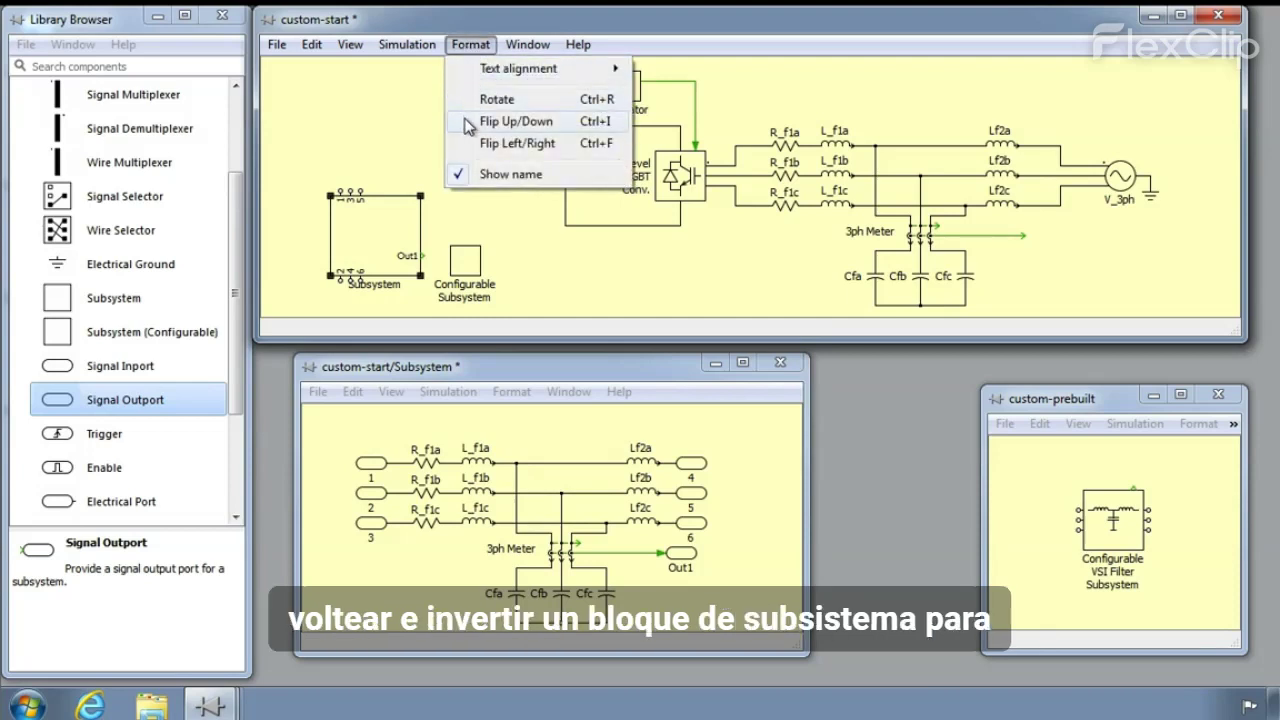
left_click(390, 221)
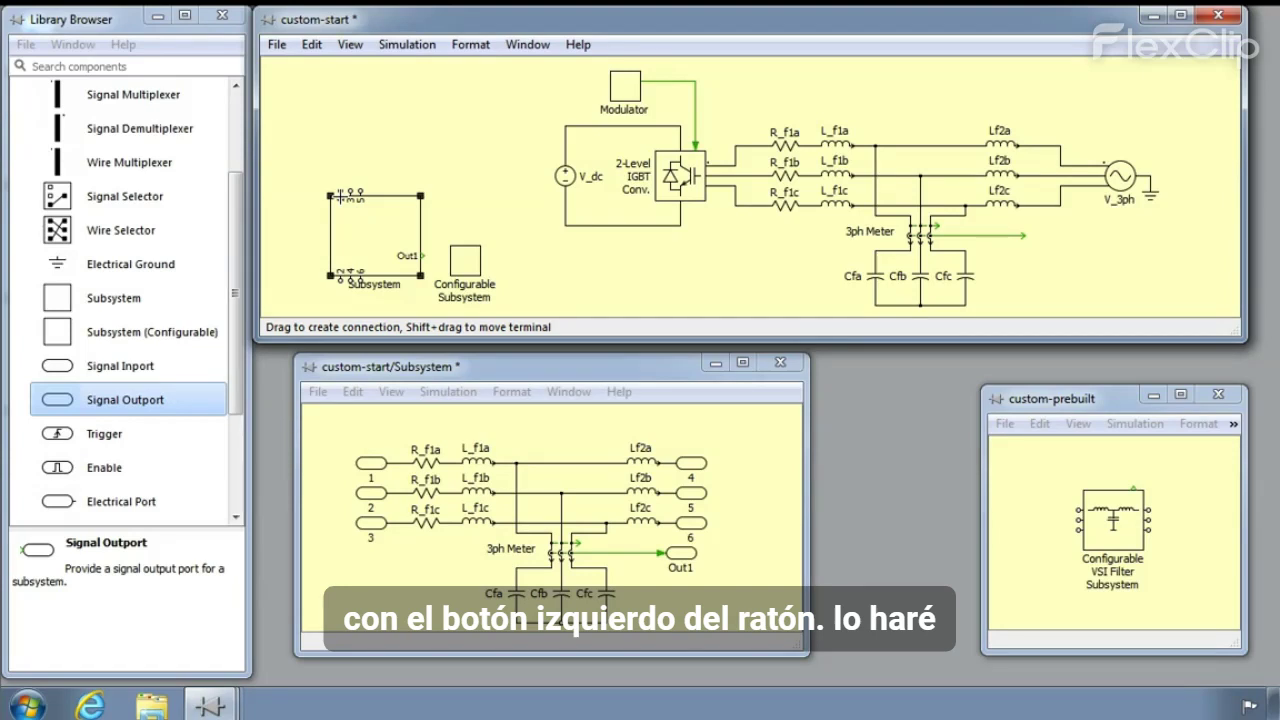
Move the block's terminals 1 to 3 to its left side, 4 to 6 to its right side, and Out1 to its top edge.
left_click_drag(333, 196, 331, 216)
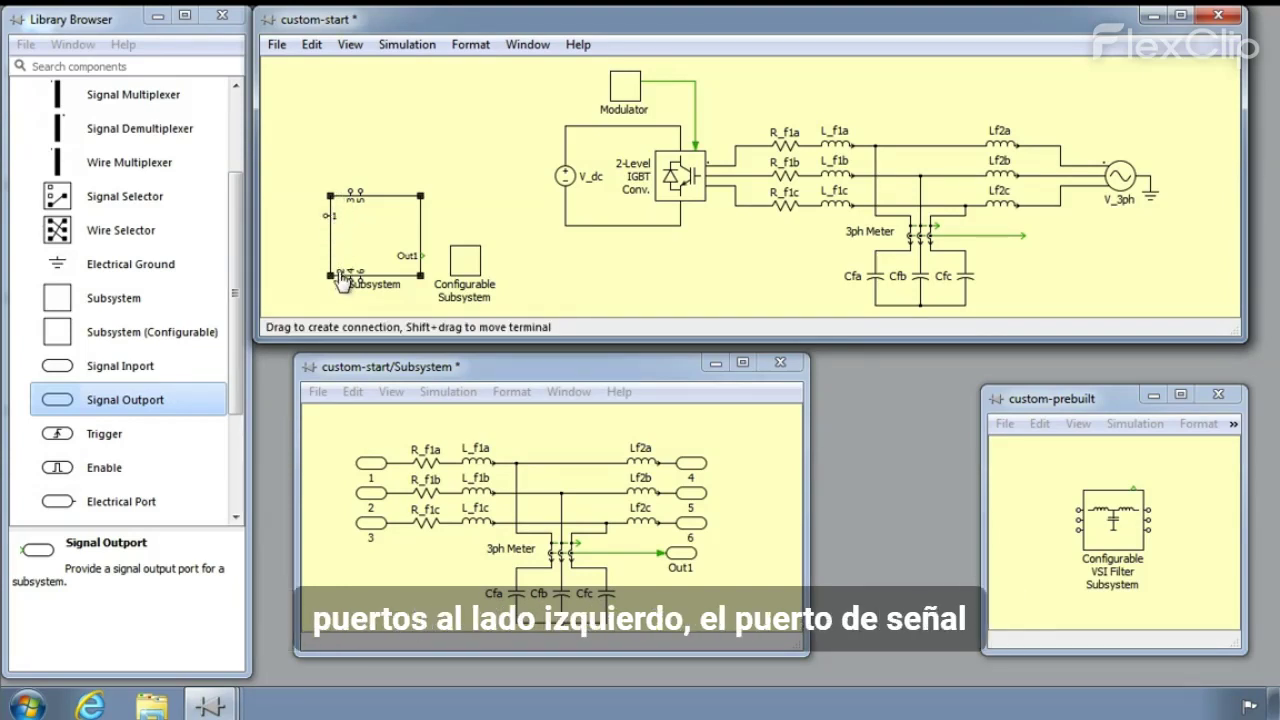
mouse_move(340, 278)
left_mouse_down()
mouse_move(336, 242)
mouse_move(335, 260)
left_mouse_up()
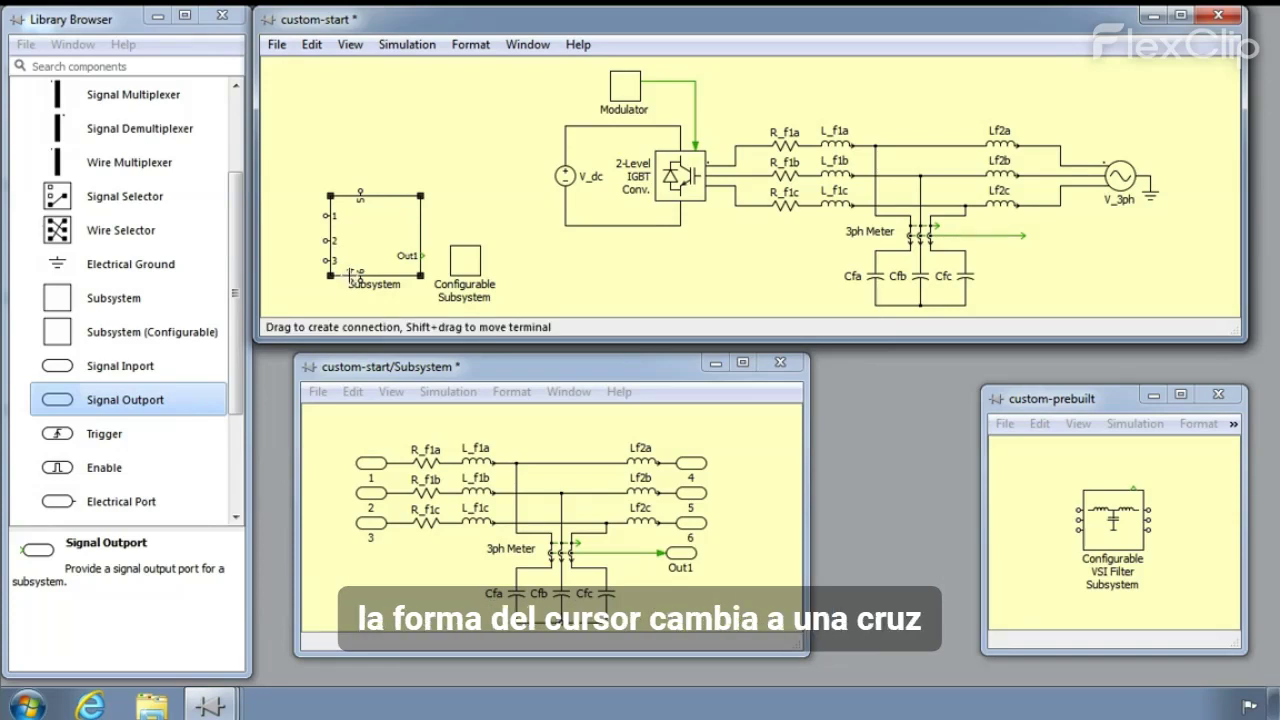
left_click_drag(350, 275, 418, 222)
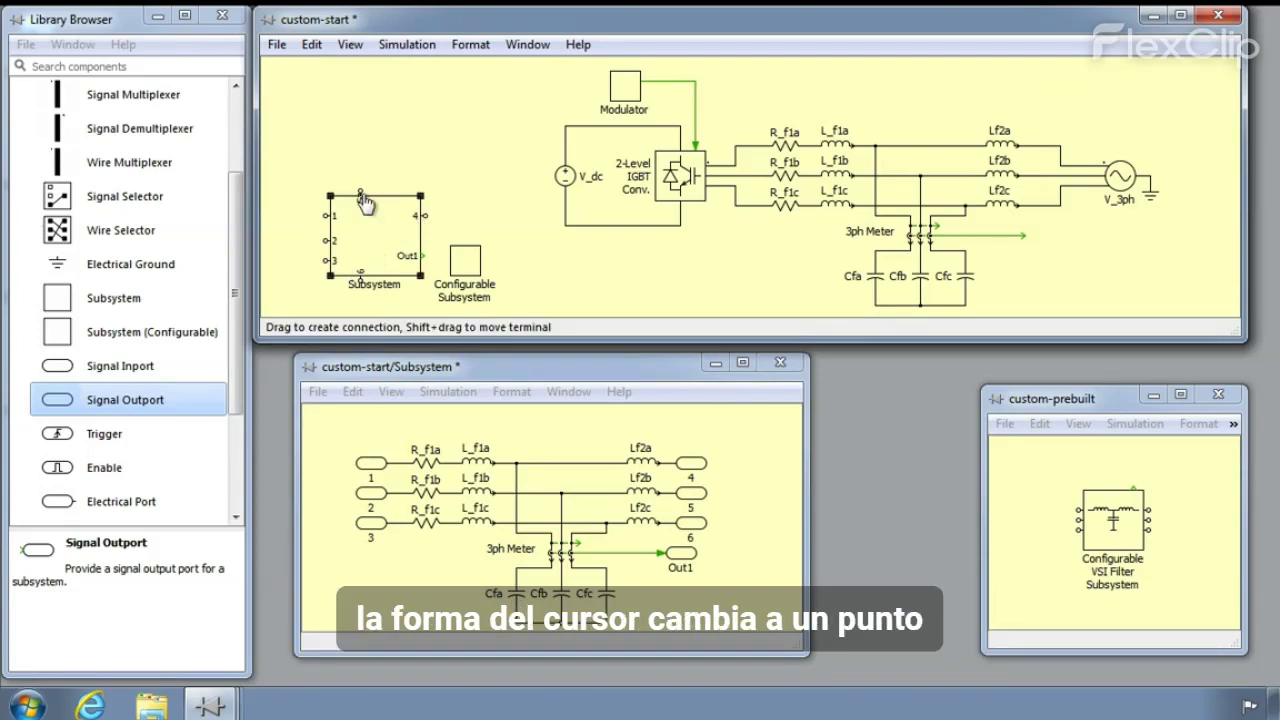
left_click_drag(364, 203, 423, 238)
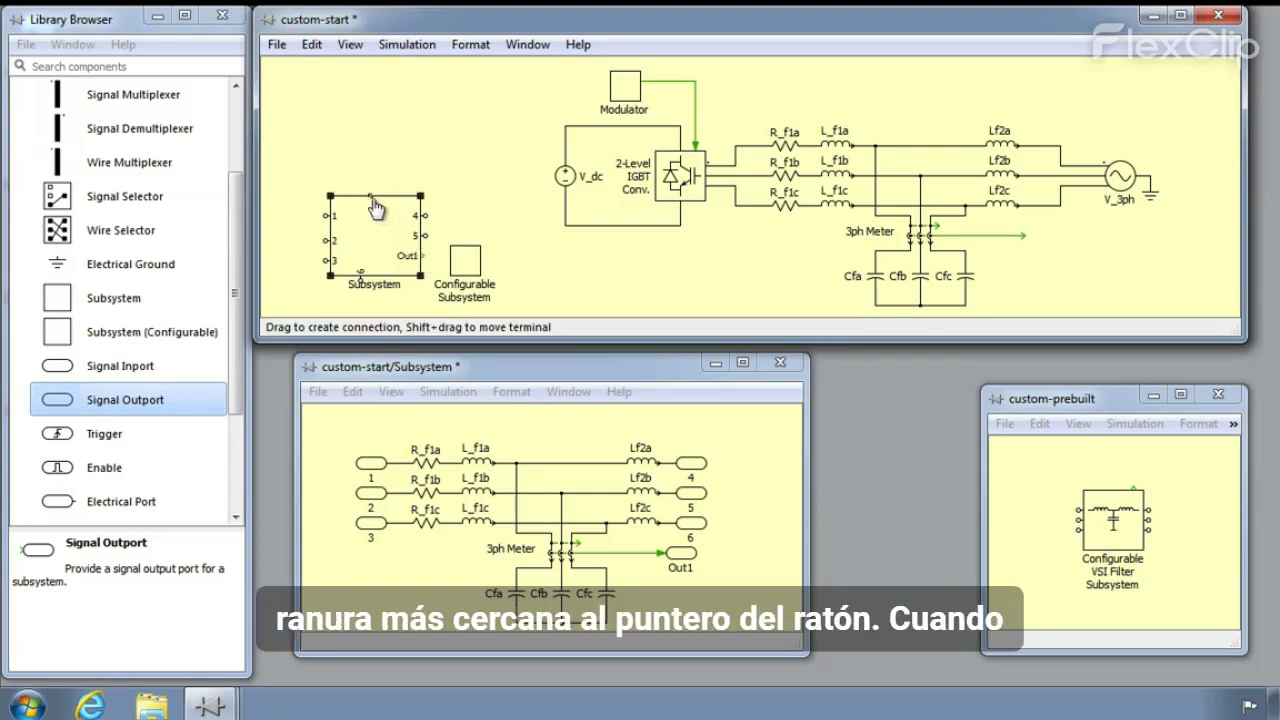
left_click_drag(375, 207, 374, 207)
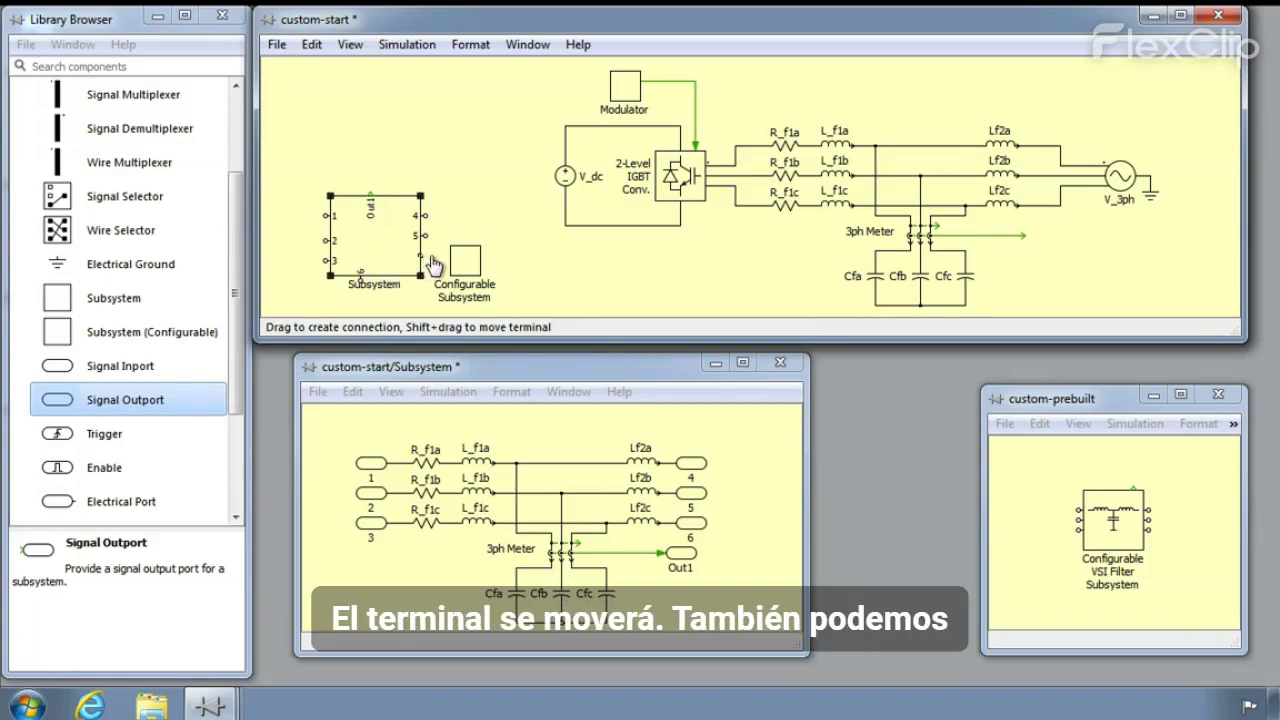
left_click_drag(433, 265, 434, 264)
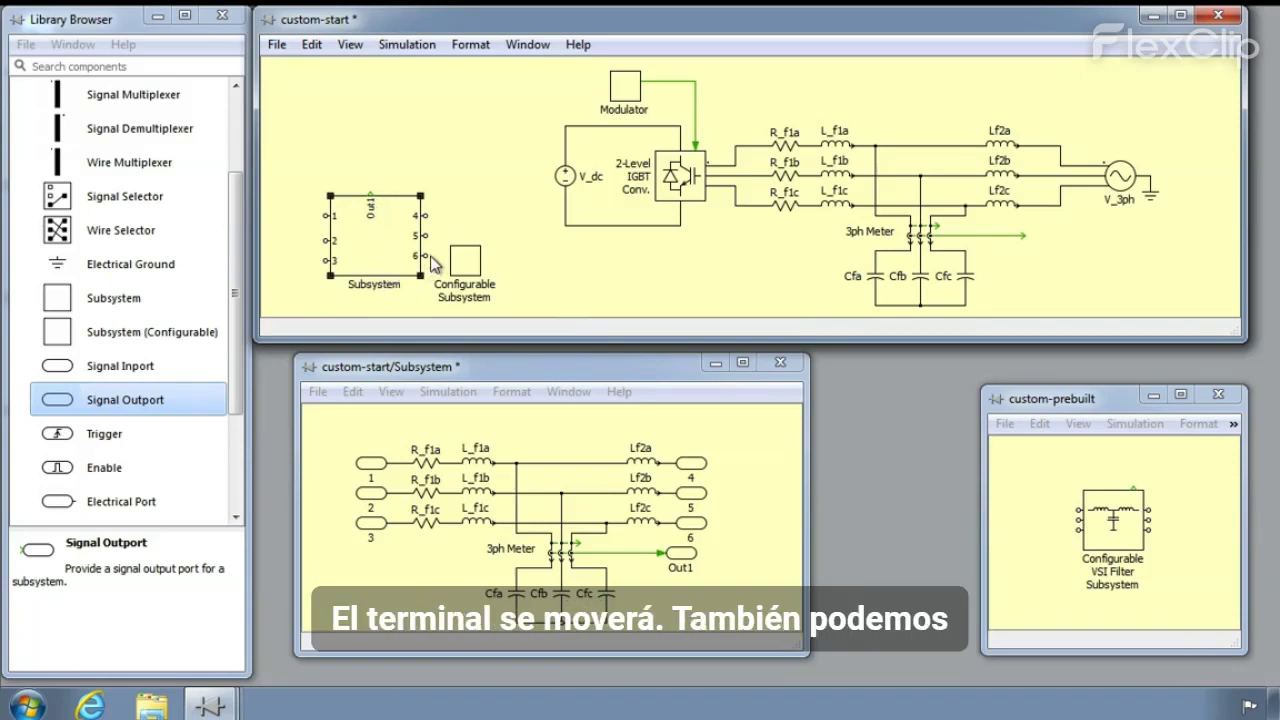
Rename the Subsystem block "LCL Filter" and move its label inside the block.
left_click(376, 286)
left_click(377, 287)
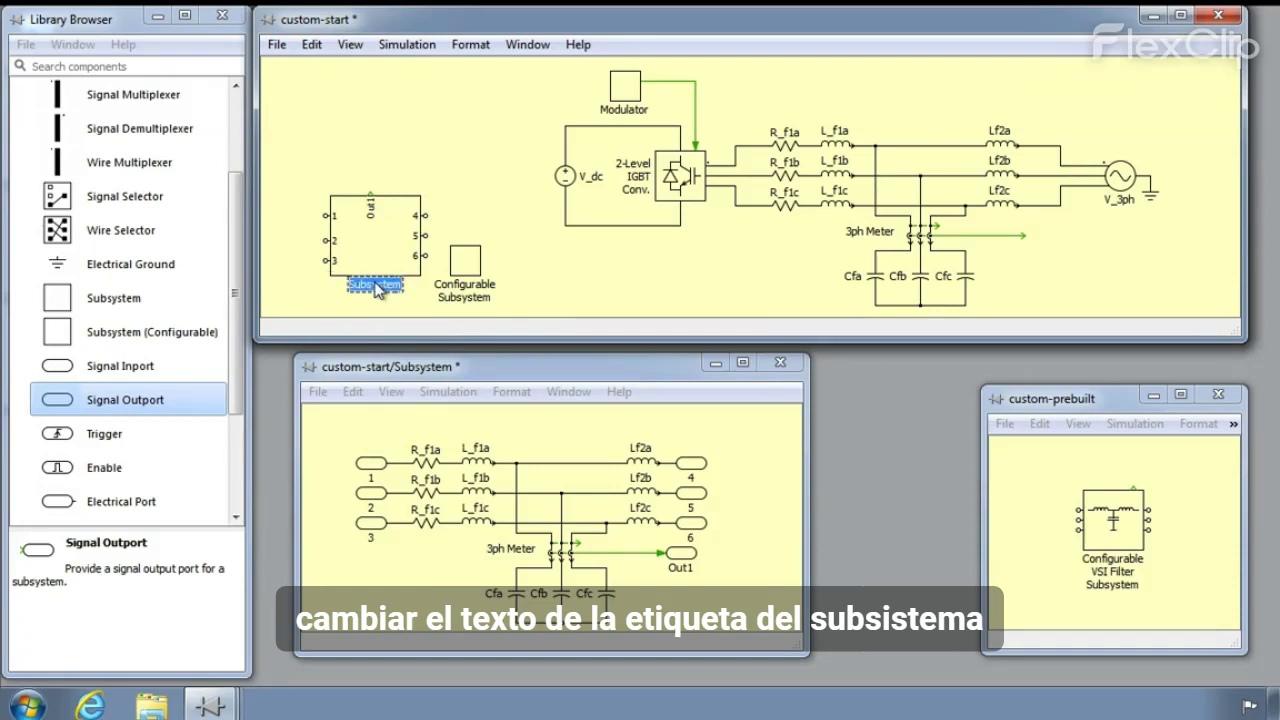
type("LCL")
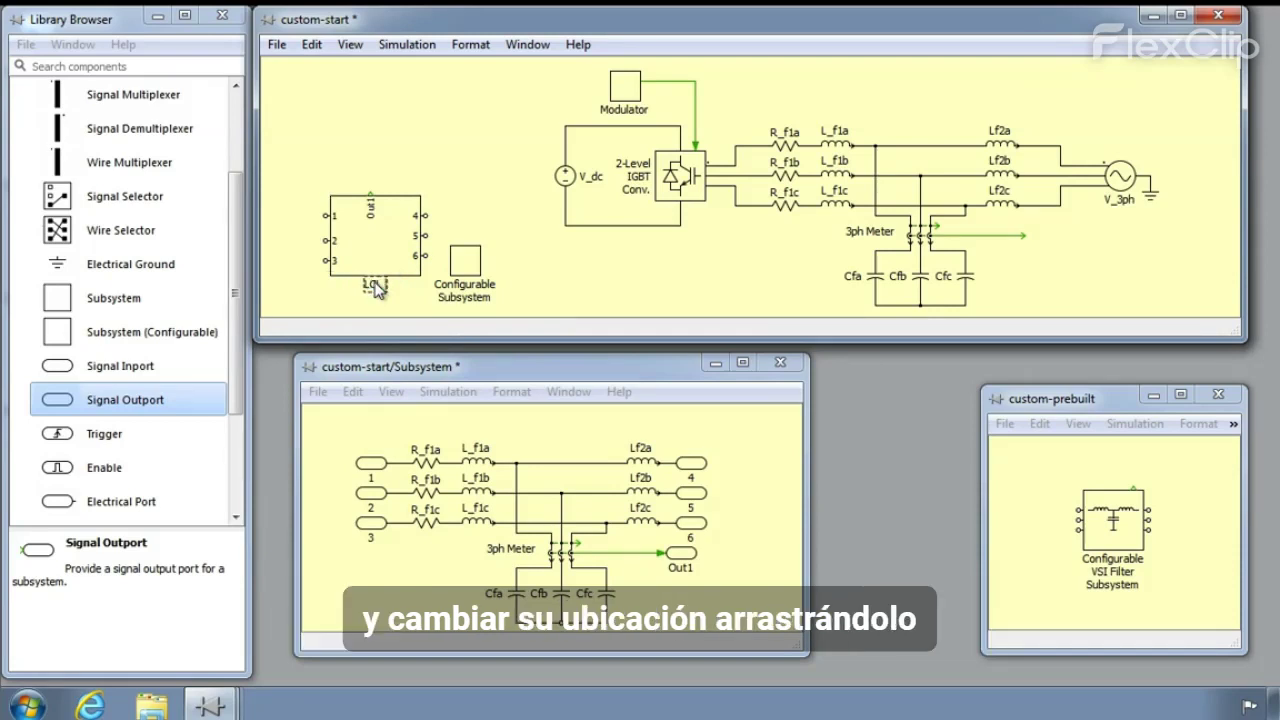
type(" Filter")
left_click(372, 314)
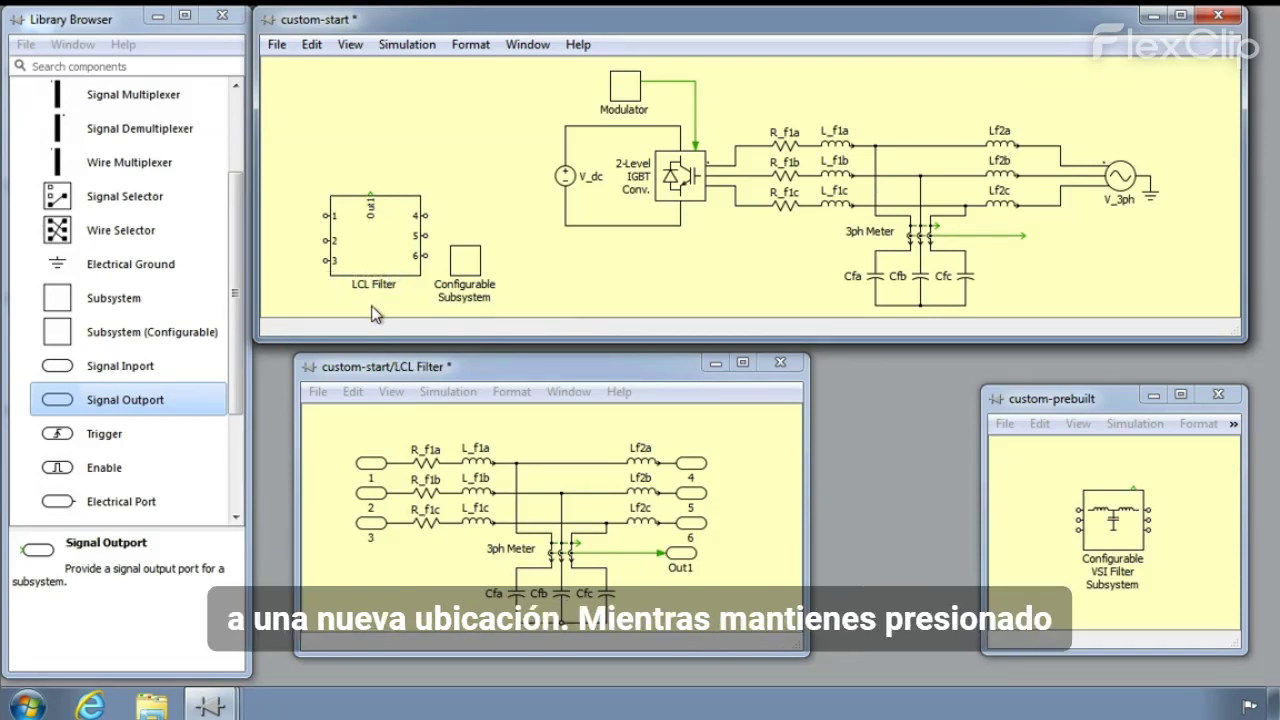
left_click_drag(279, 295, 378, 246)
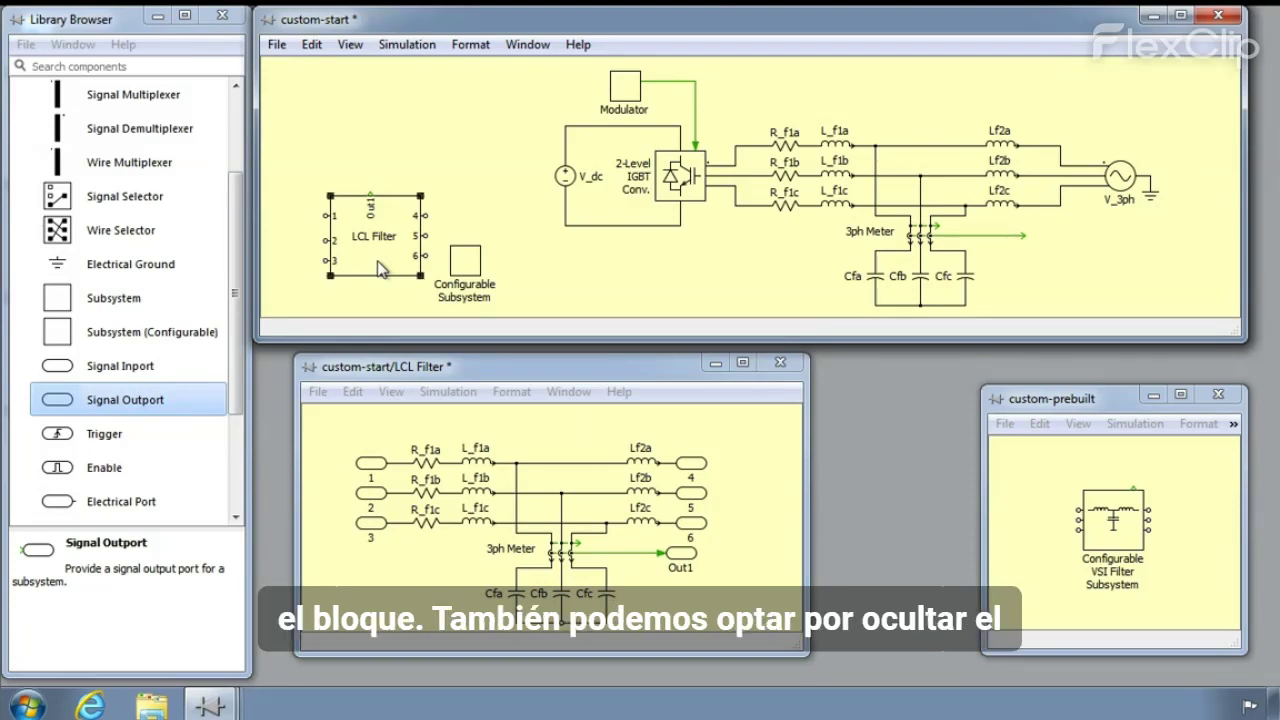
Hide the name label of the LCL Filter block.
right_click(378, 268)
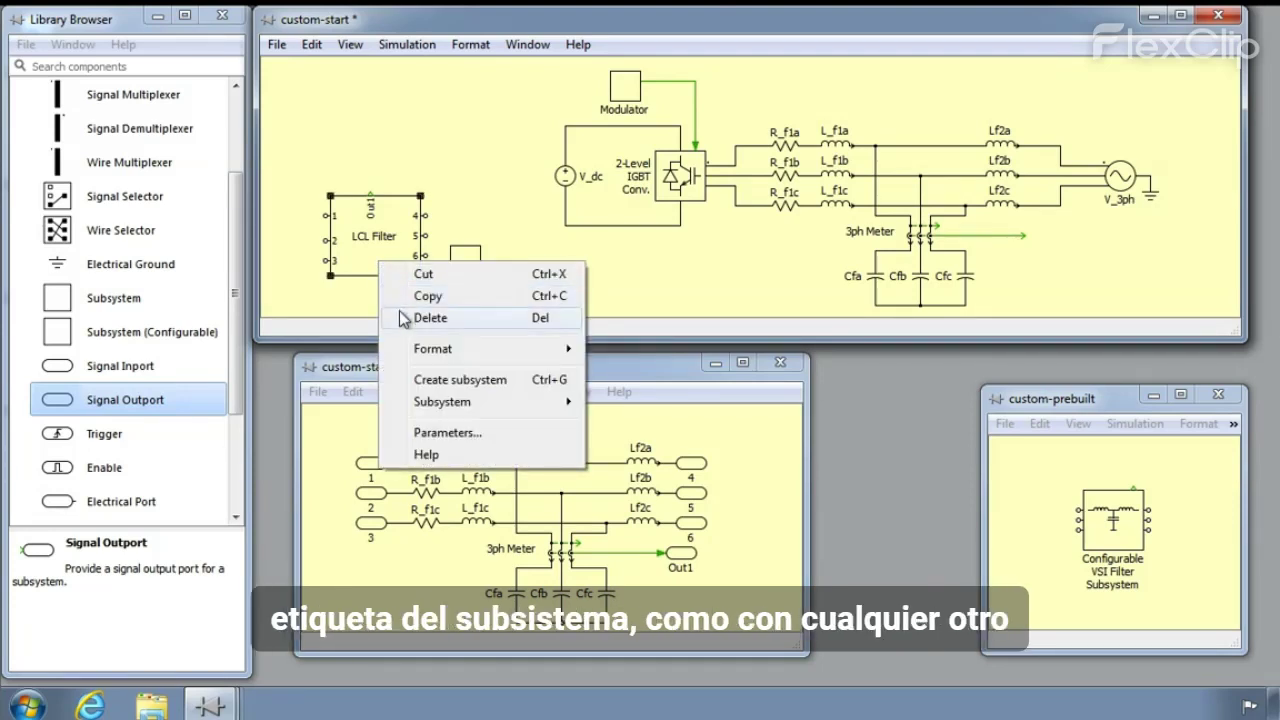
mouse_move(457, 348)
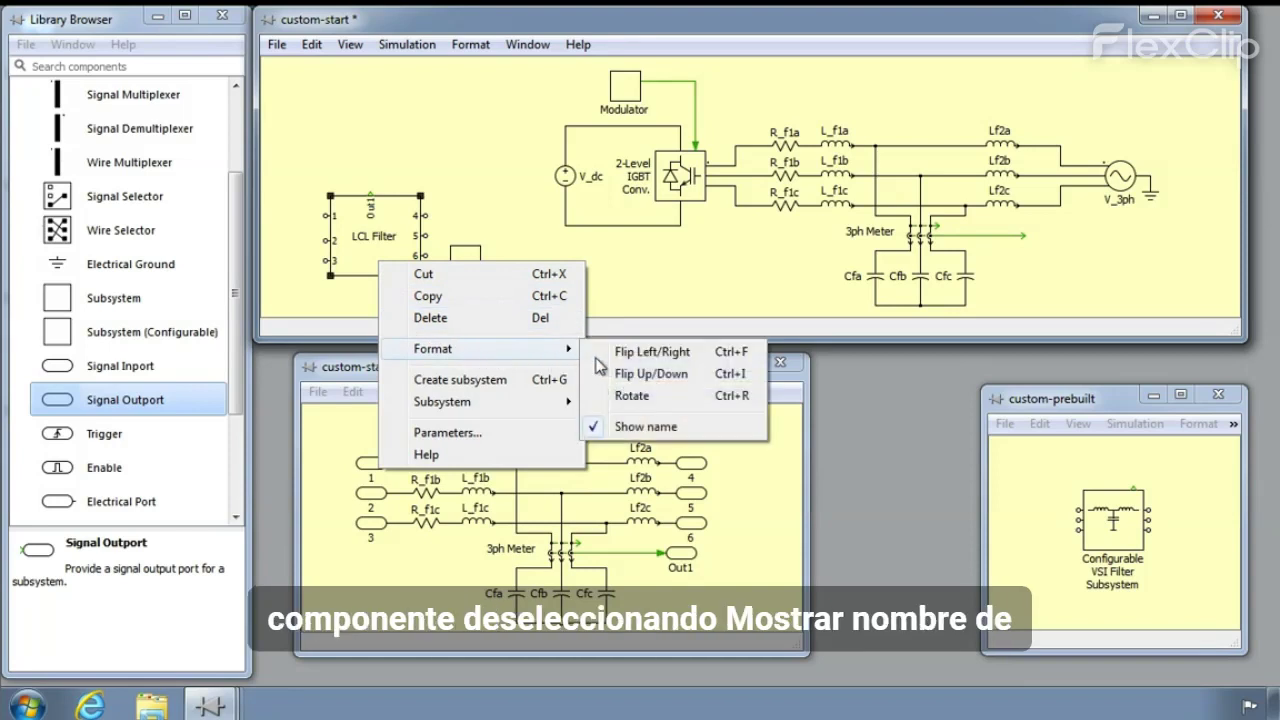
left_click(699, 438)
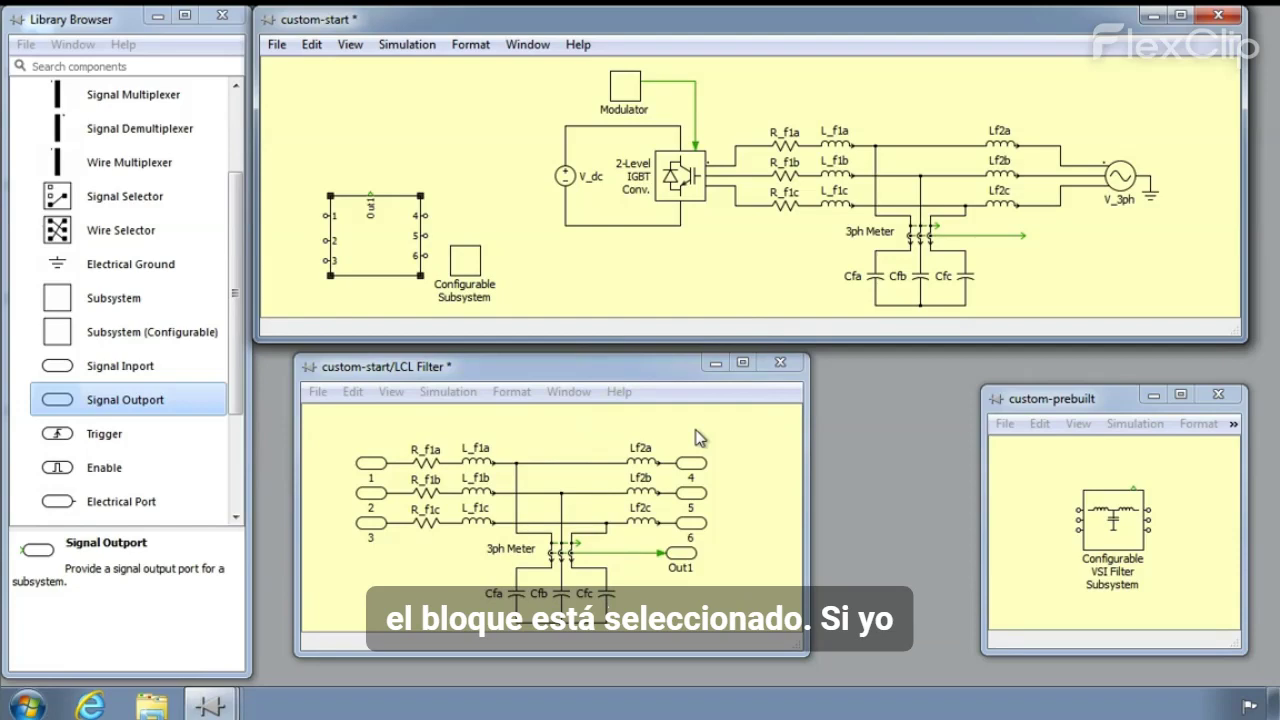
Close the LCL Filter schematic window and reopen it from its block in the main circuit.
left_click(780, 362)
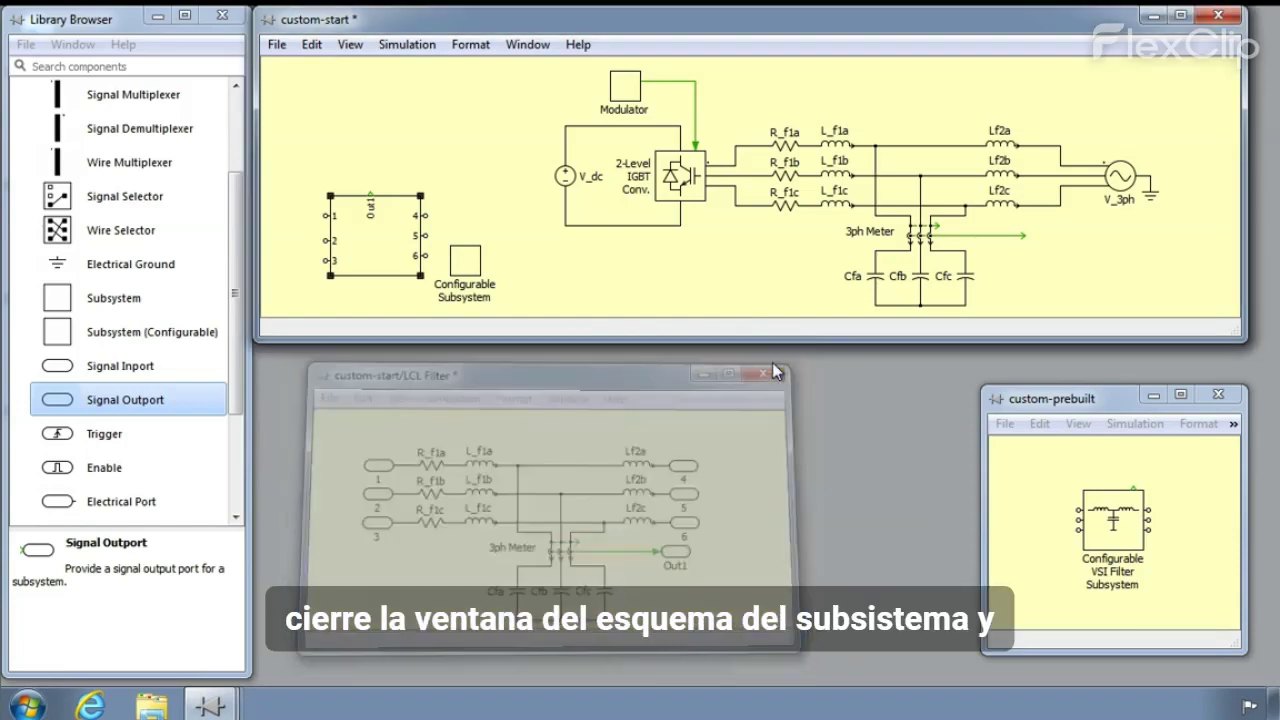
double_click(372, 262)
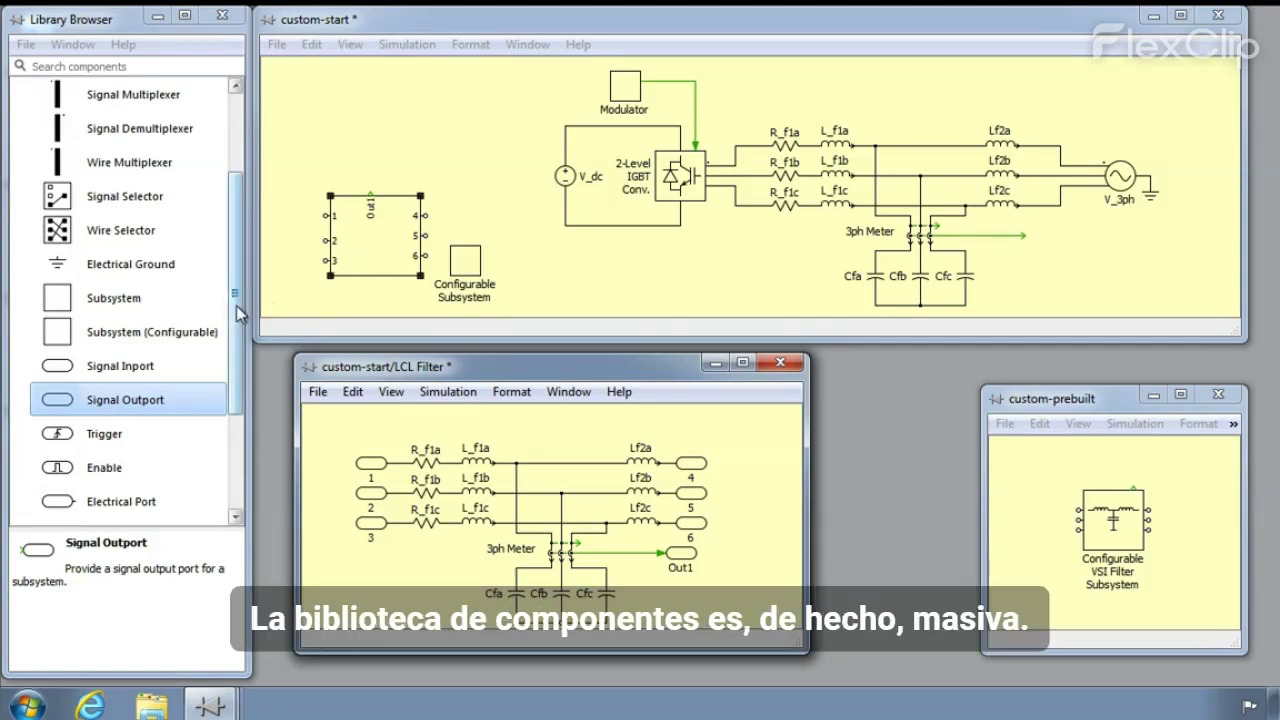
Browse the component library through the Electrical category to the Machines group.
left_click_drag(240, 315, 237, 470)
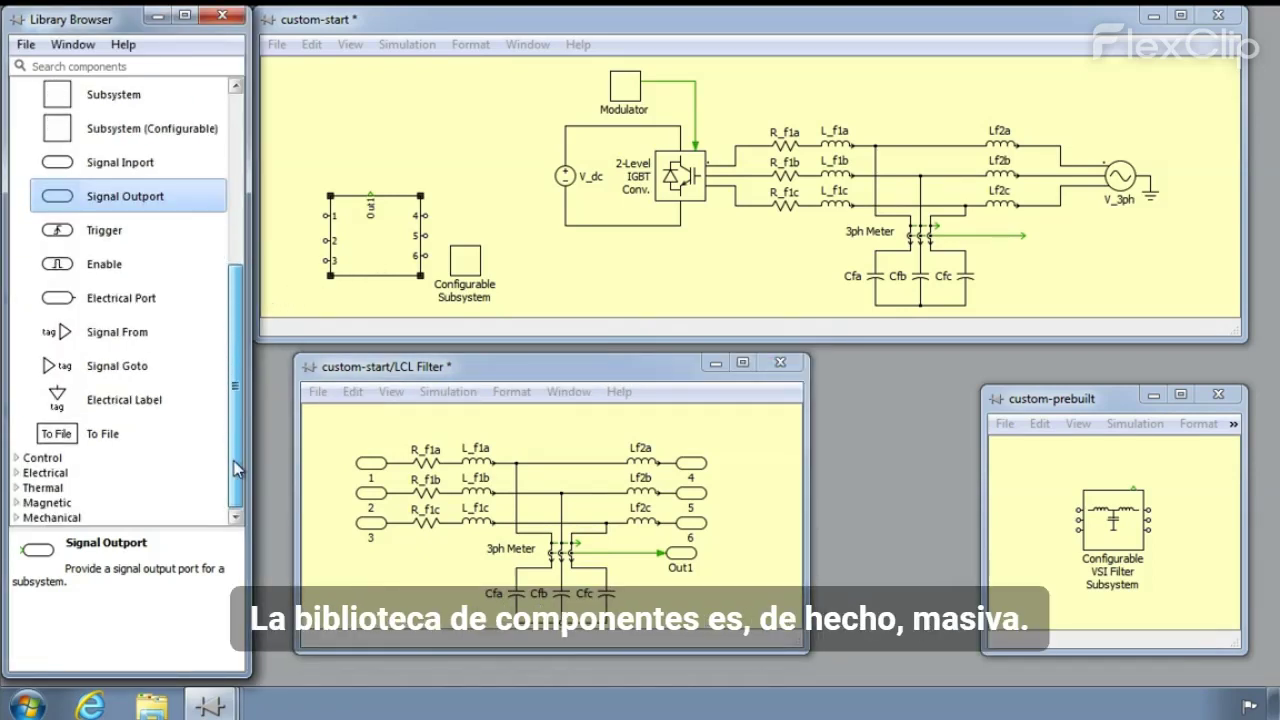
left_click(16, 473)
scroll(16, 478, "down", 10)
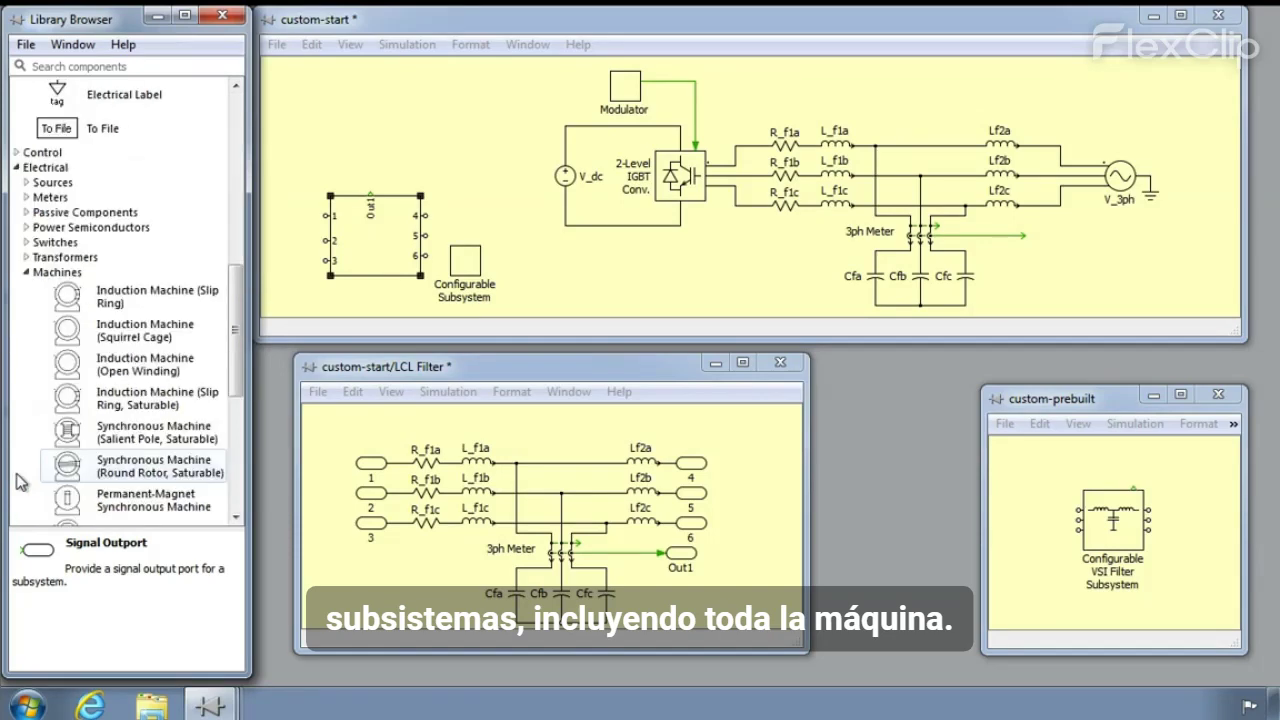
Place an Induction Machine (Slip Ring) above the LCL Filter block in the main circuit and view its block parameters.
scroll(16, 480, "up", 3)
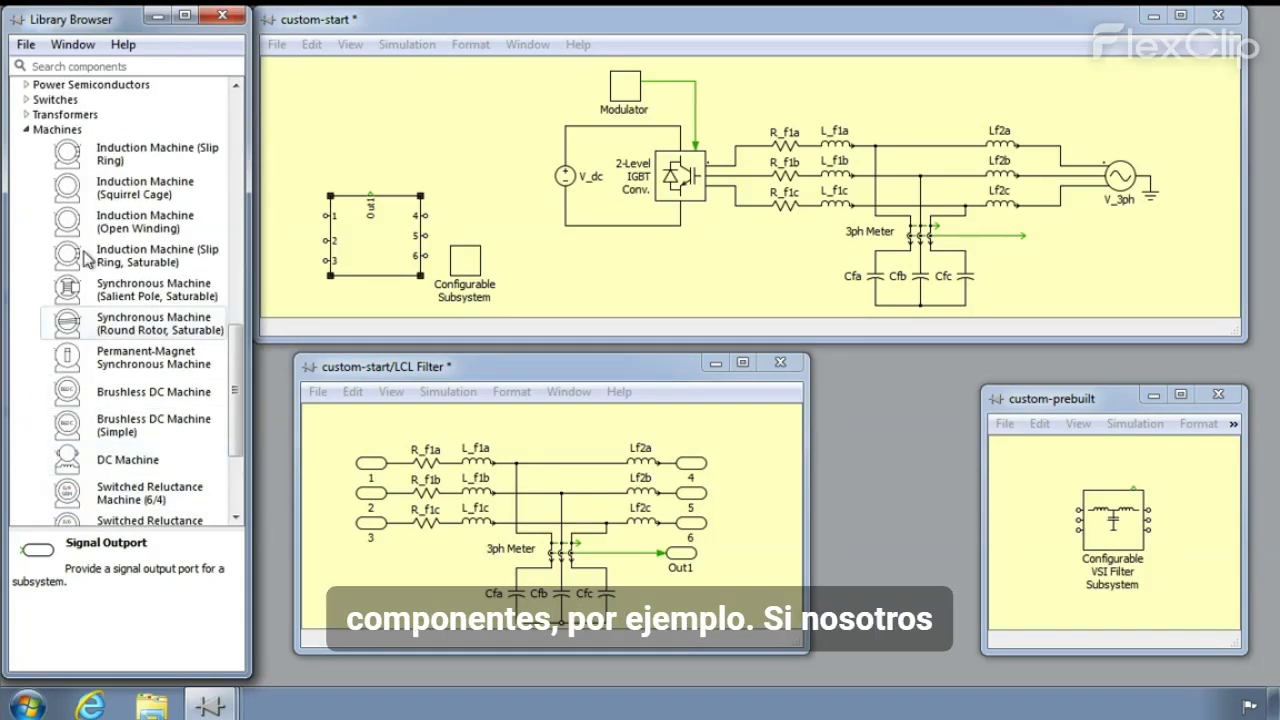
left_click(93, 165)
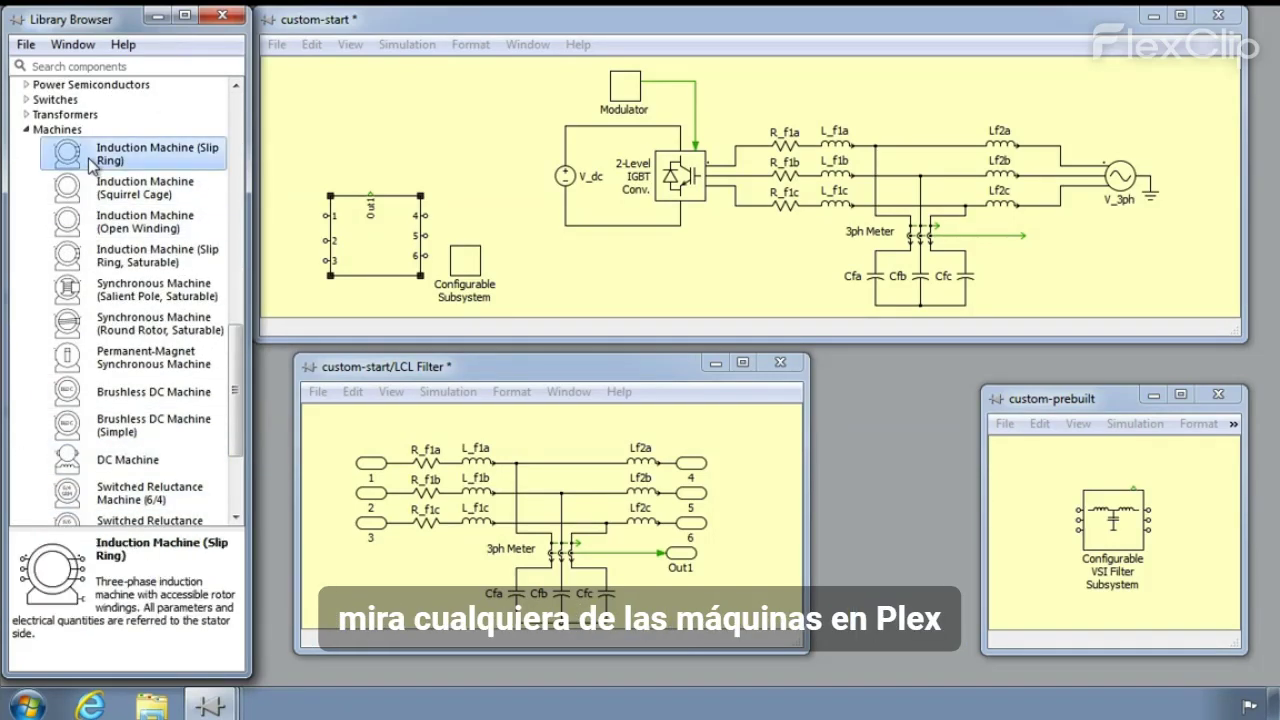
left_click_drag(68, 158, 372, 120)
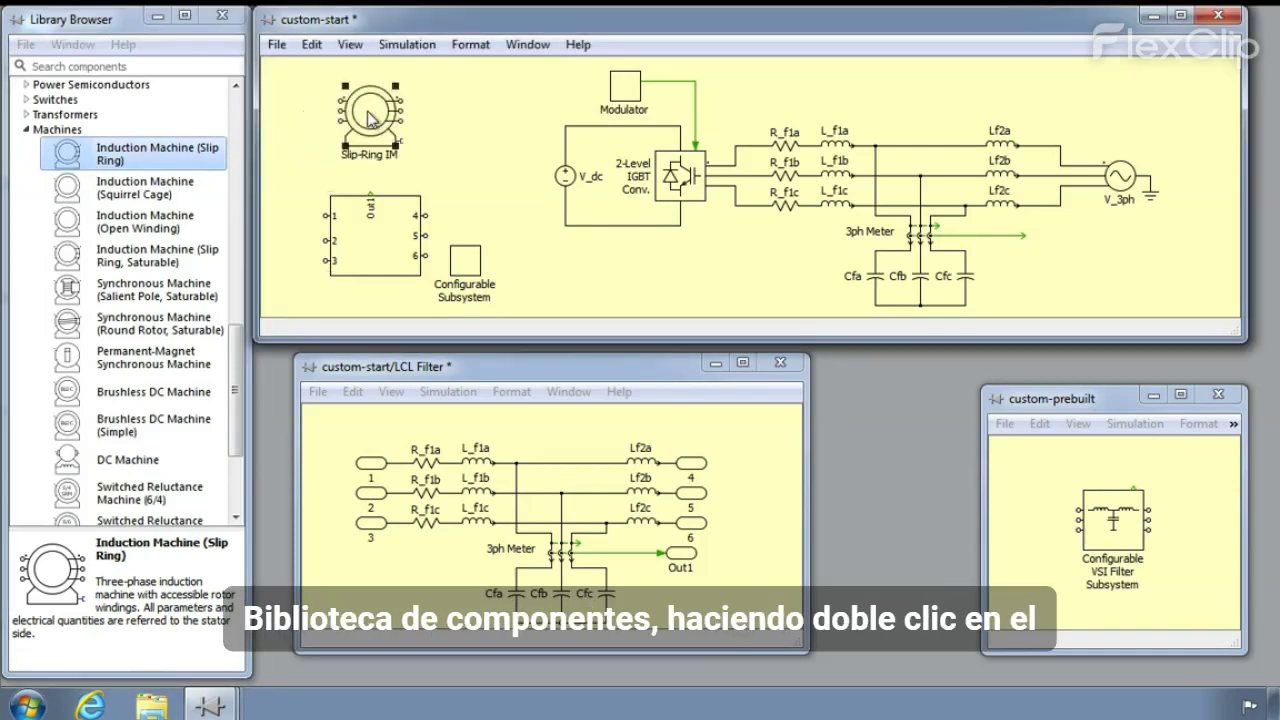
double_click(370, 118)
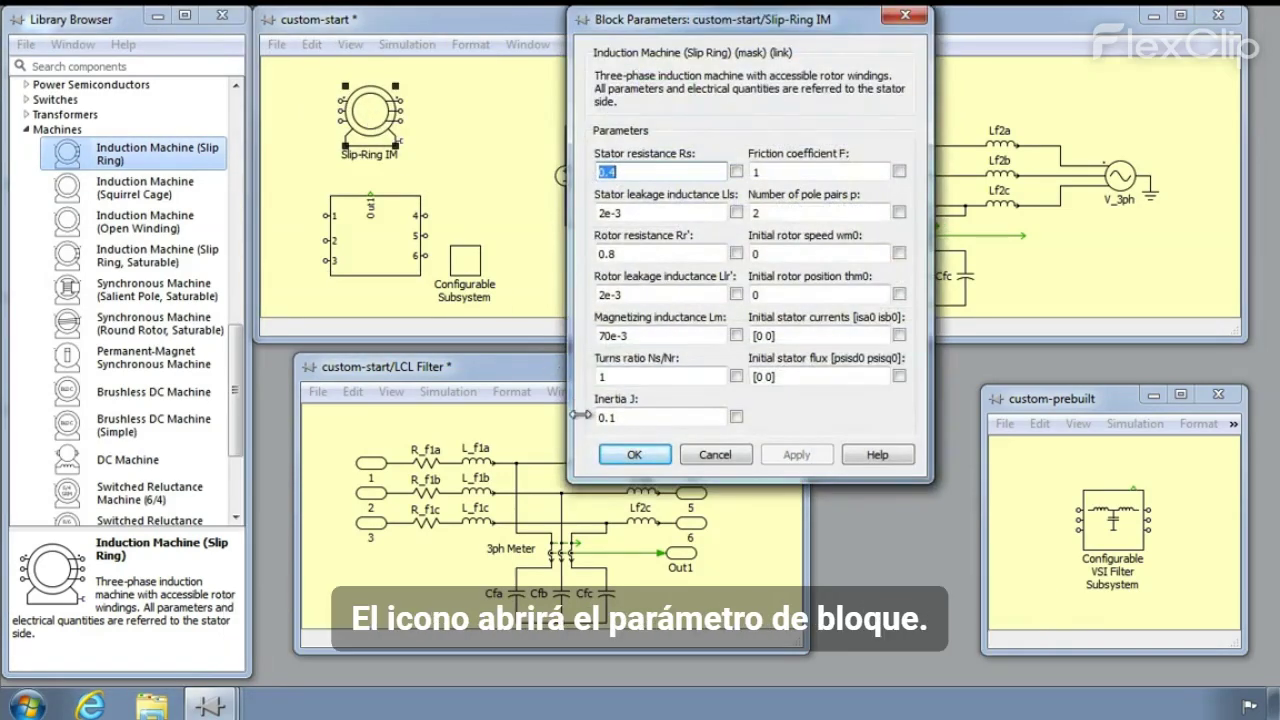
left_click(610, 456)
Look under the mask of the Slip-Ring IM block to examine its internal schematic, and close that schematic.
right_click(372, 118)
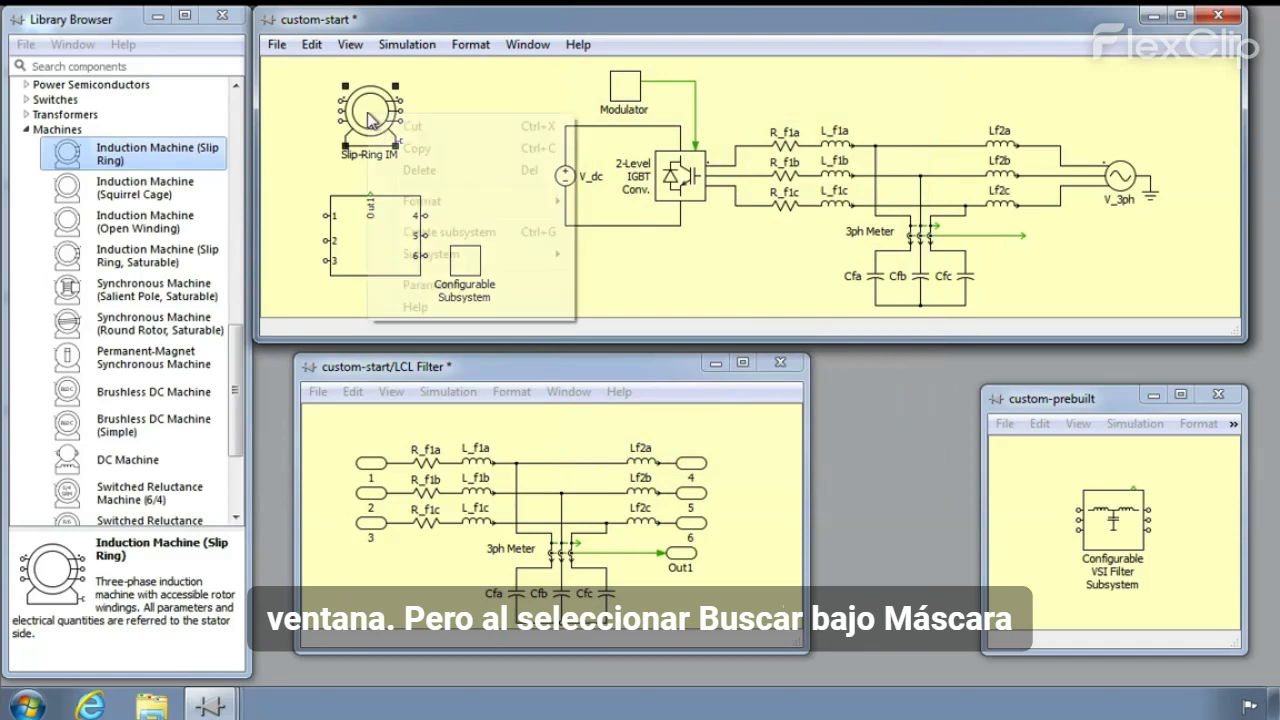
mouse_move(508, 268)
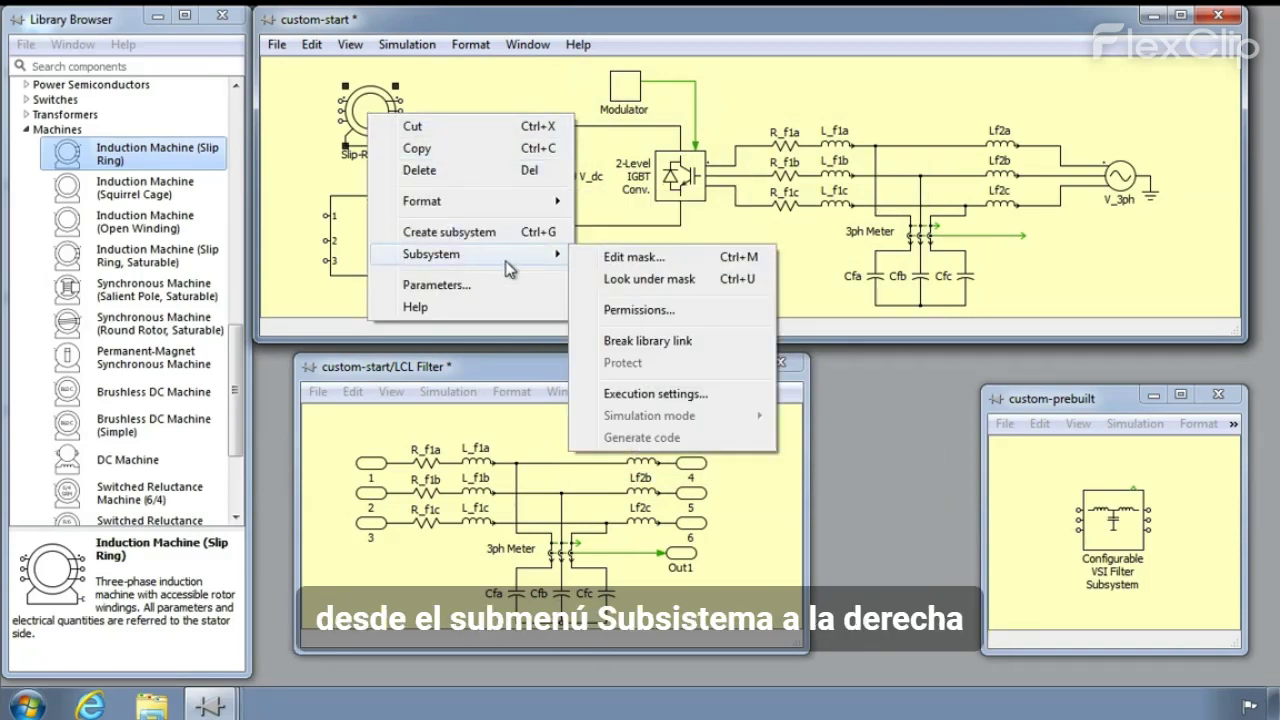
left_click(636, 280)
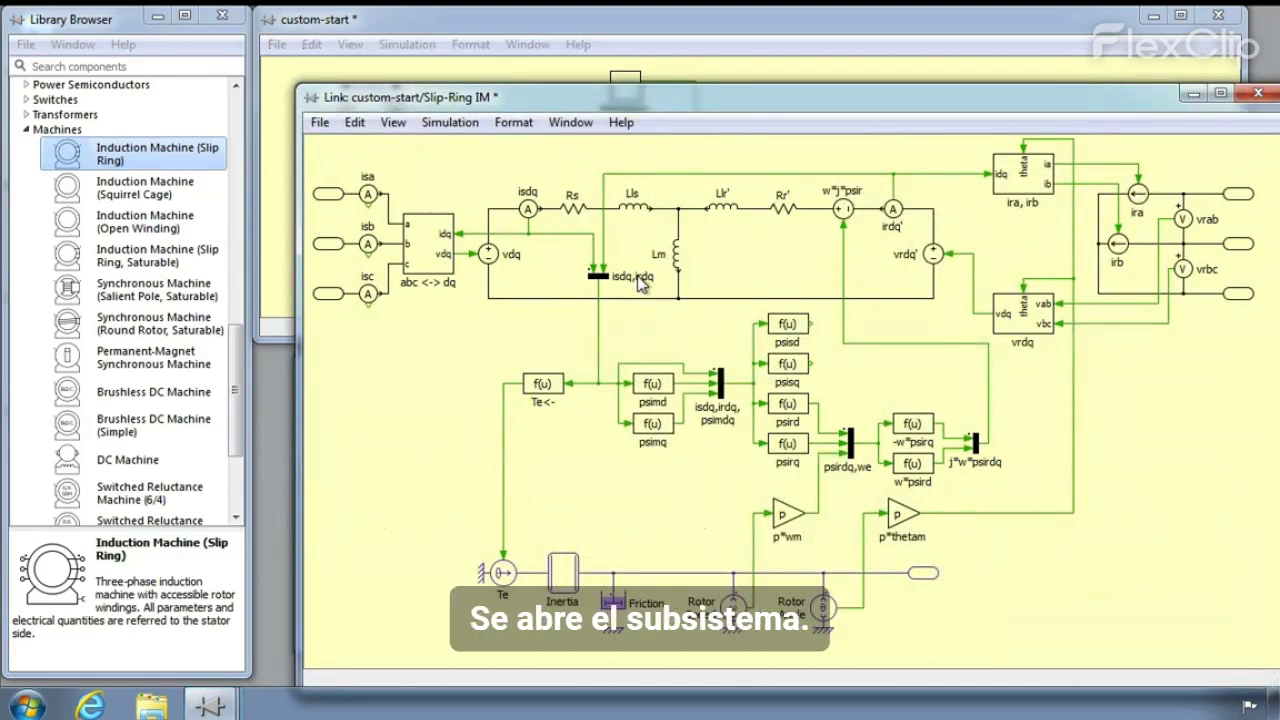
left_click(1257, 95)
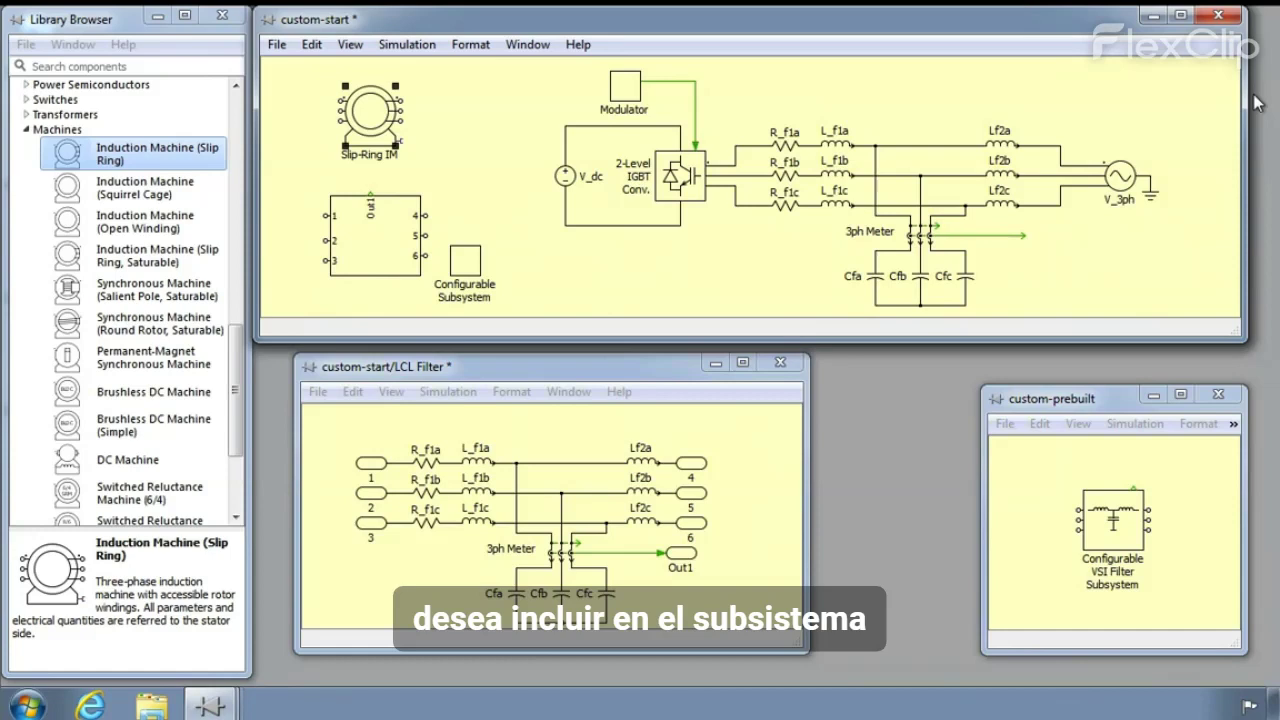
Group the filter resistors, inductors, capacitors and 3ph Meter into a subsystem and align its block with the converter and V_3ph lines.
left_click(762, 124)
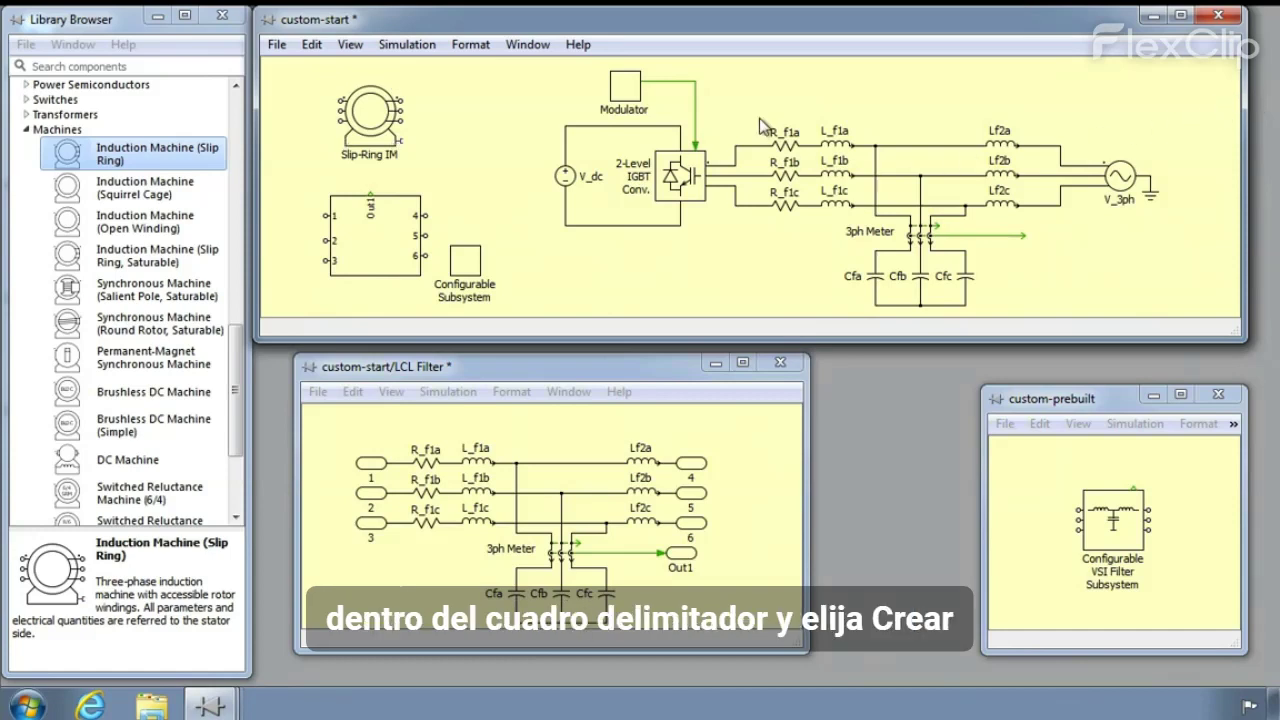
left_click_drag(765, 111, 1034, 314)
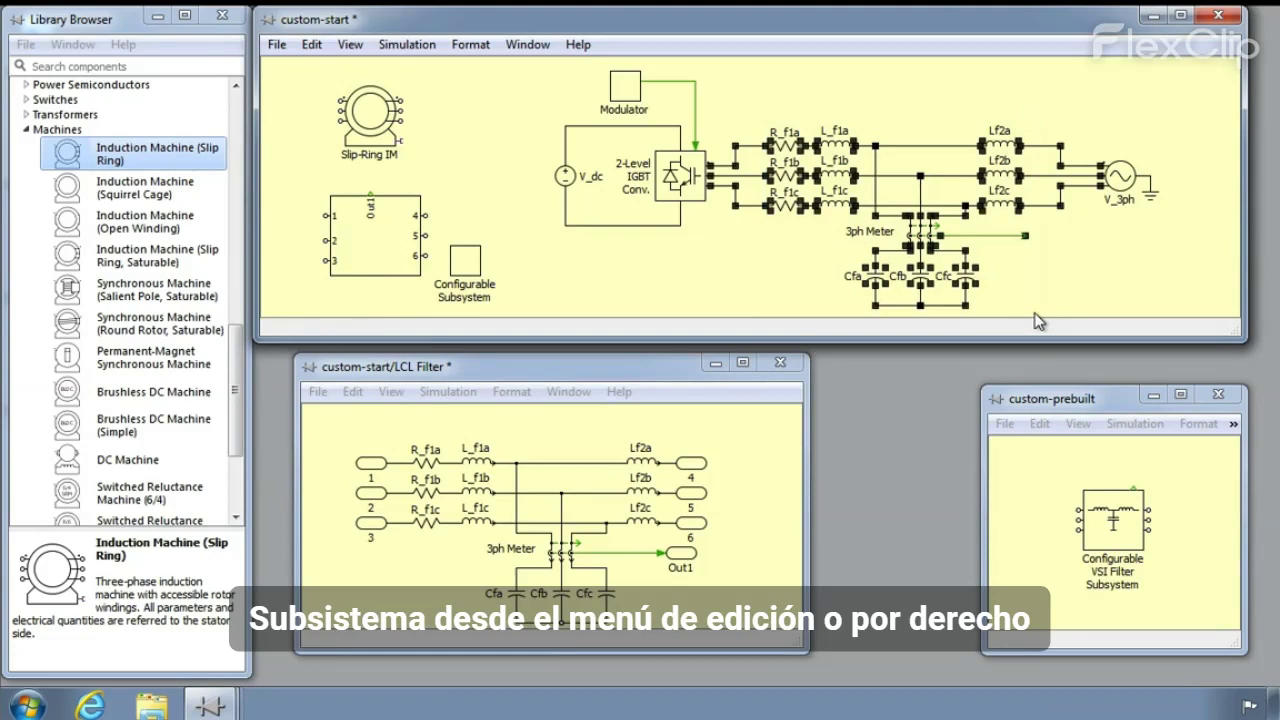
right_click(1005, 208)
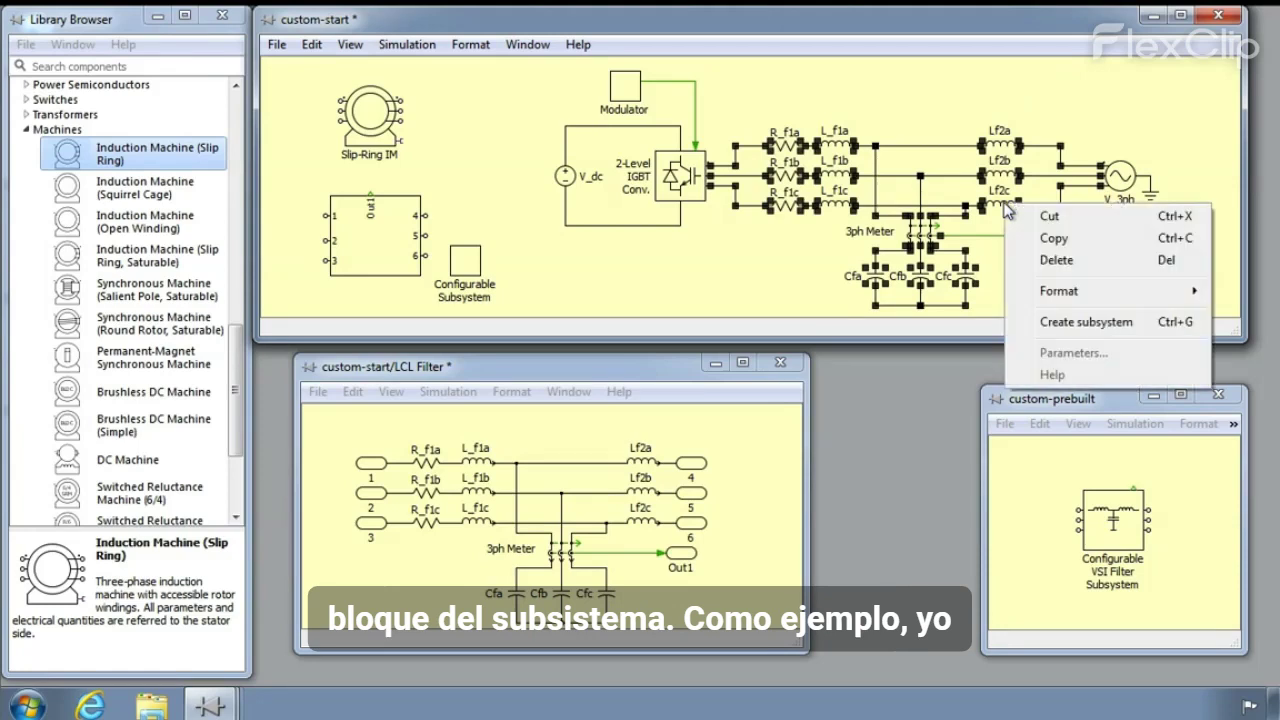
left_click(1070, 324)
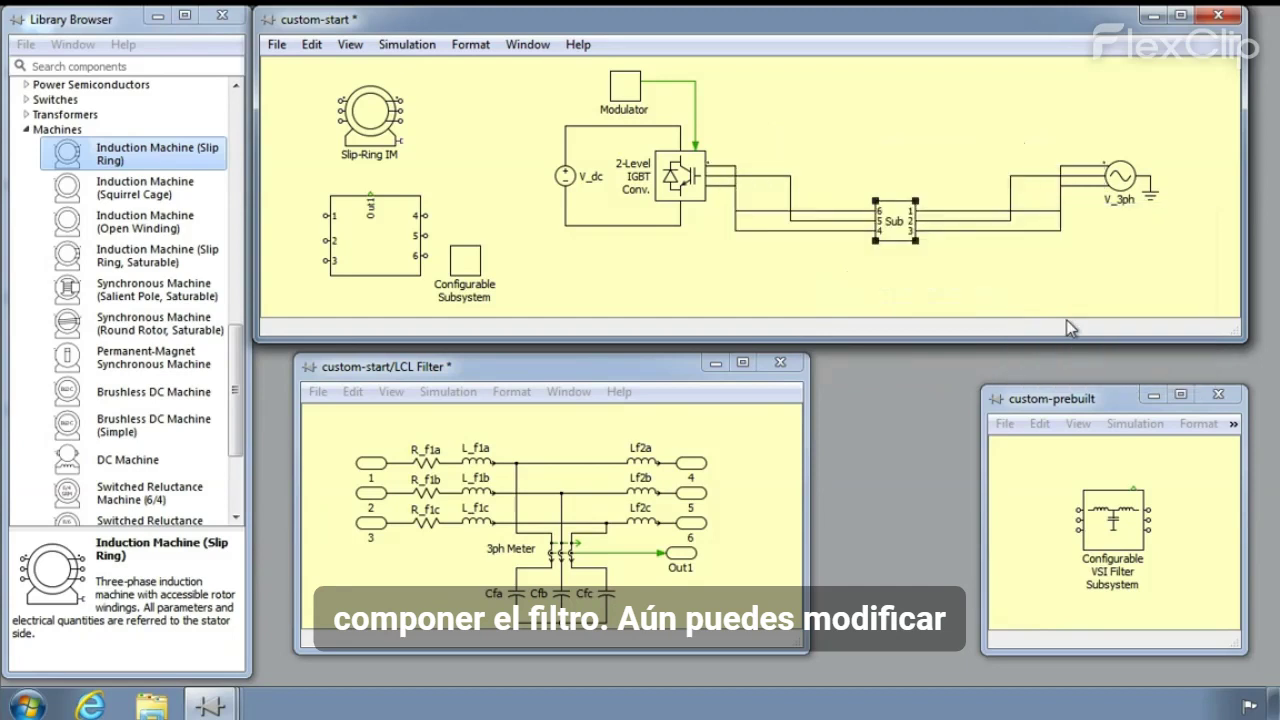
left_click_drag(900, 240, 902, 192)
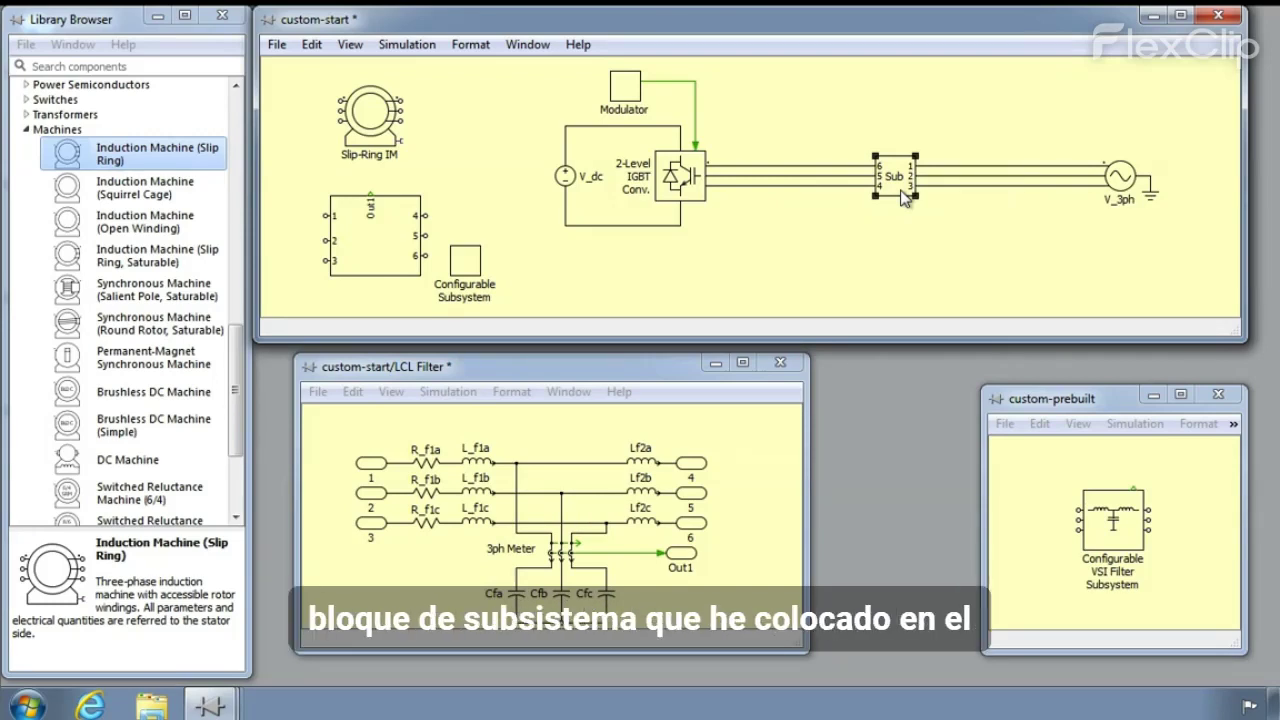
Check the available configuration options in the Configurable Subsystem's block parameters.
left_click(469, 267)
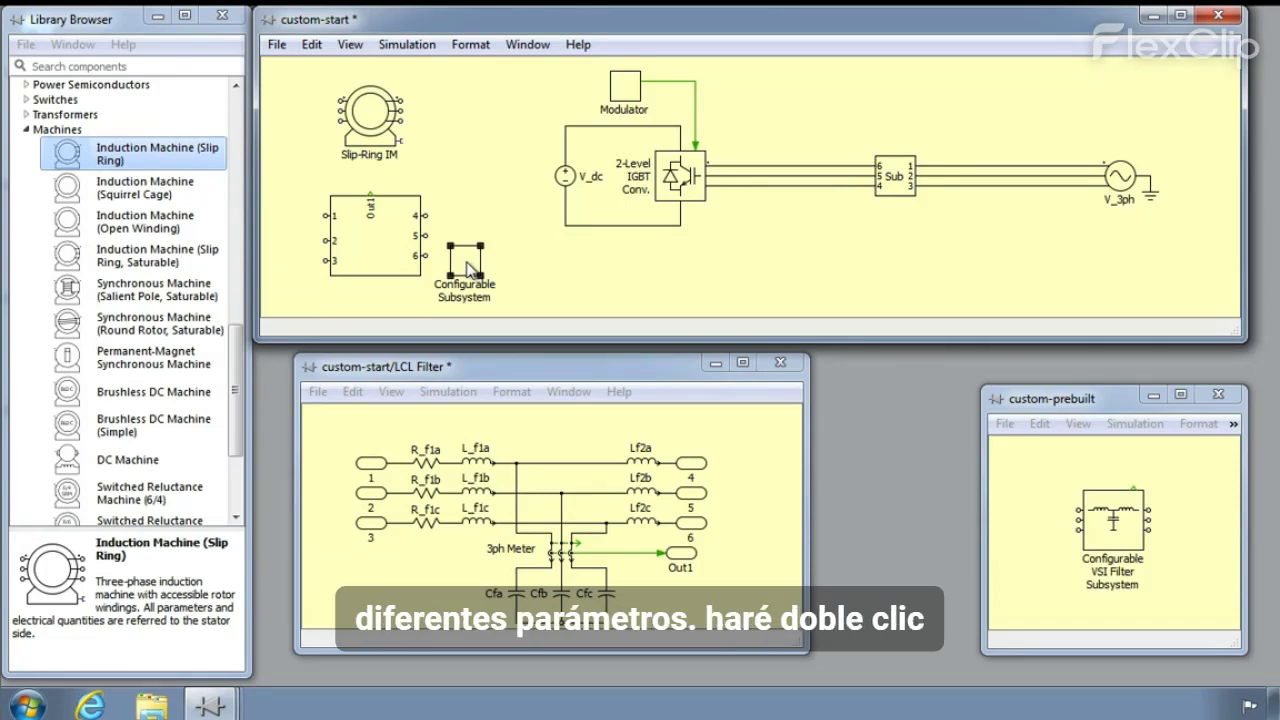
double_click(469, 267)
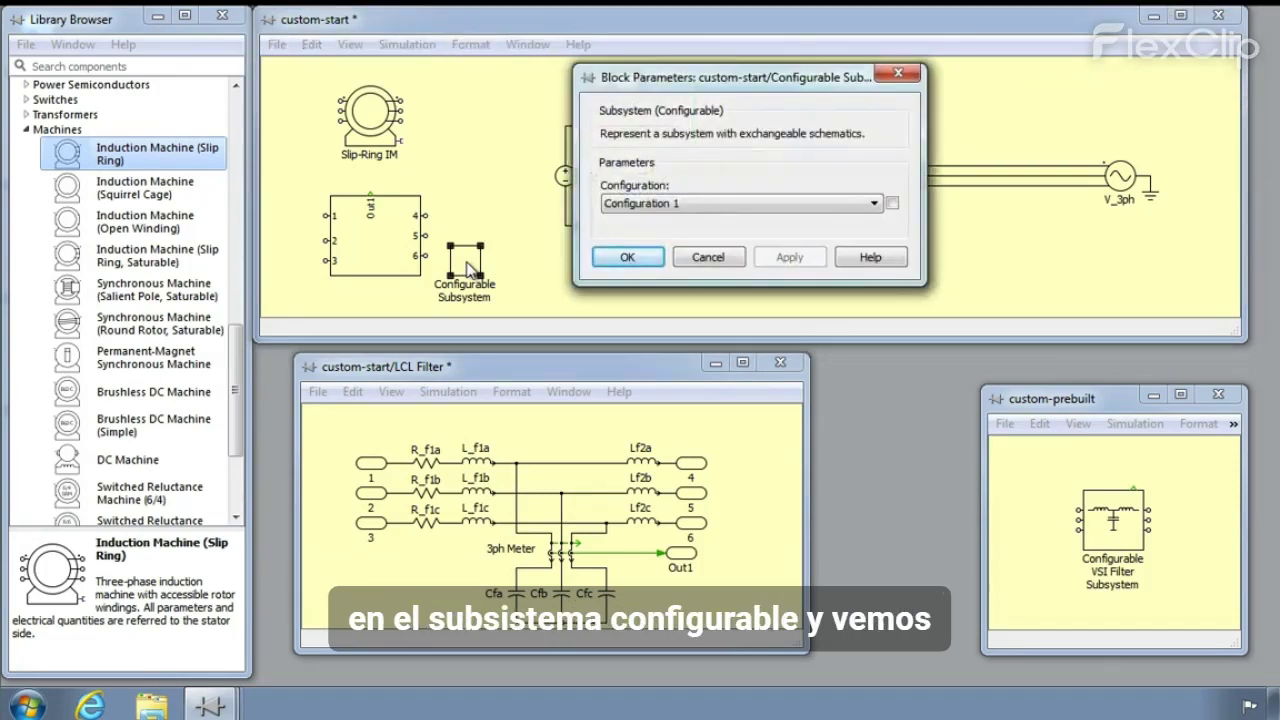
left_click(874, 204)
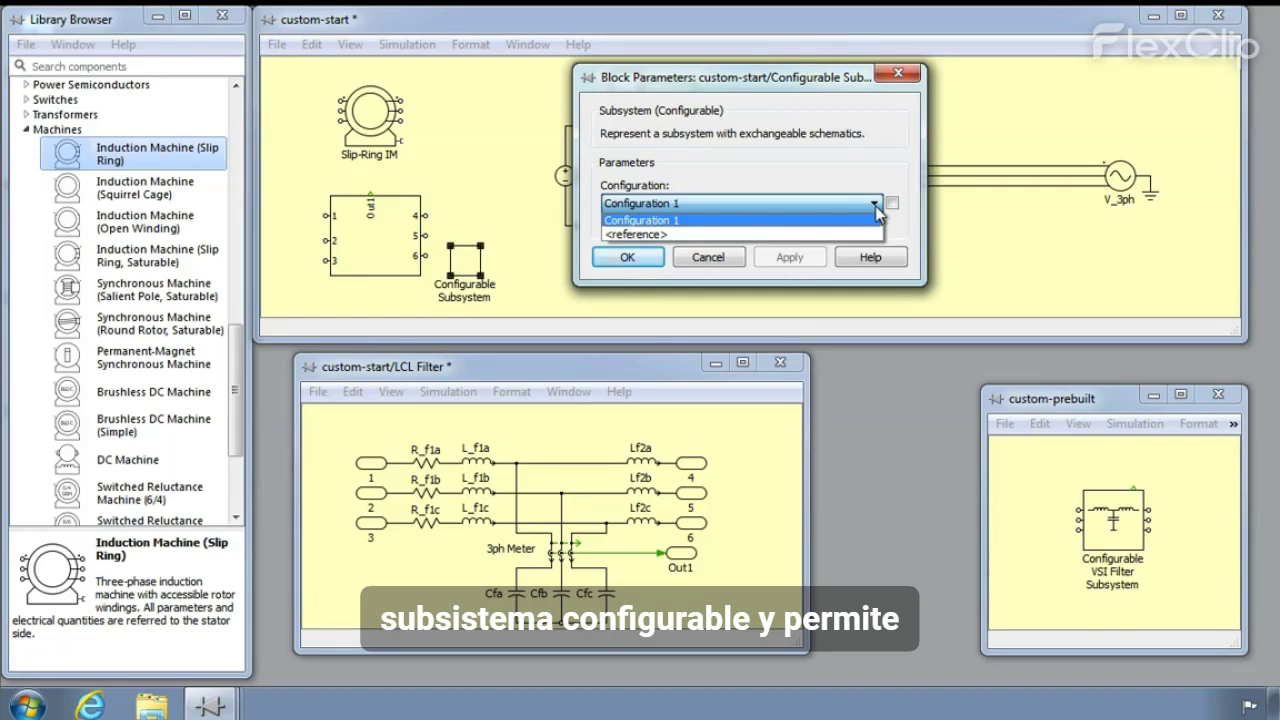
left_click(876, 210)
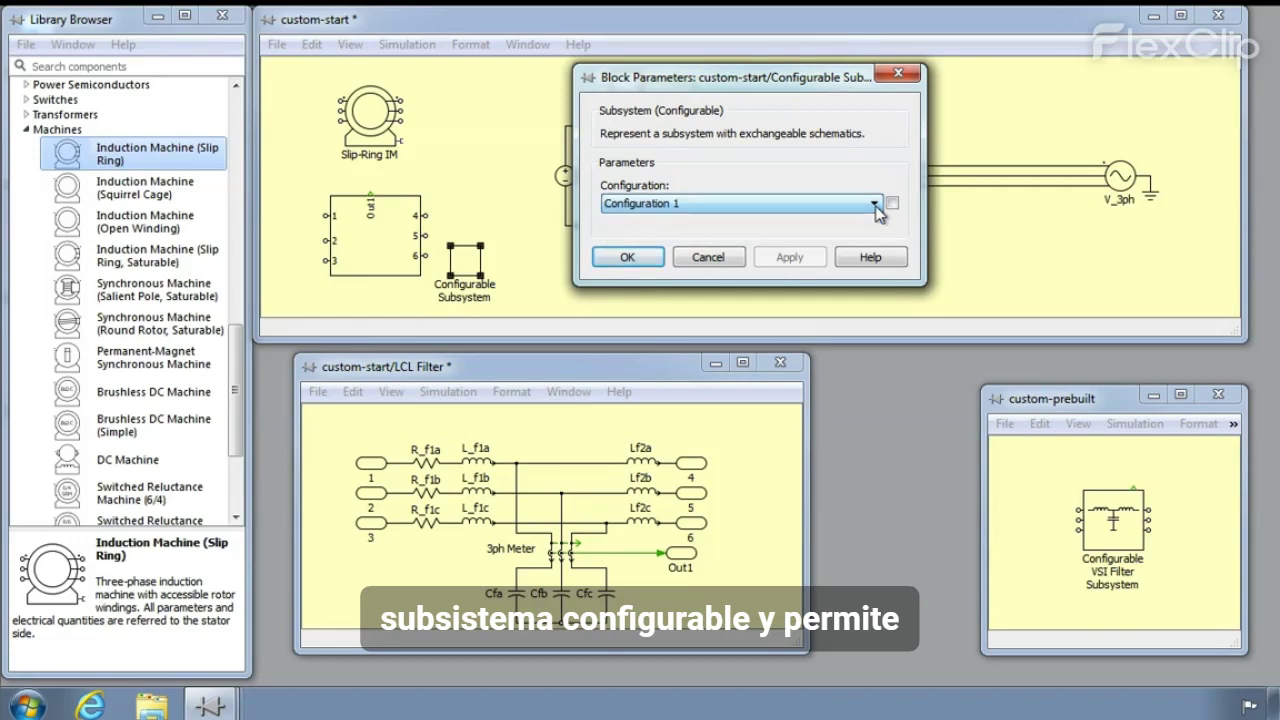
left_click(627, 257)
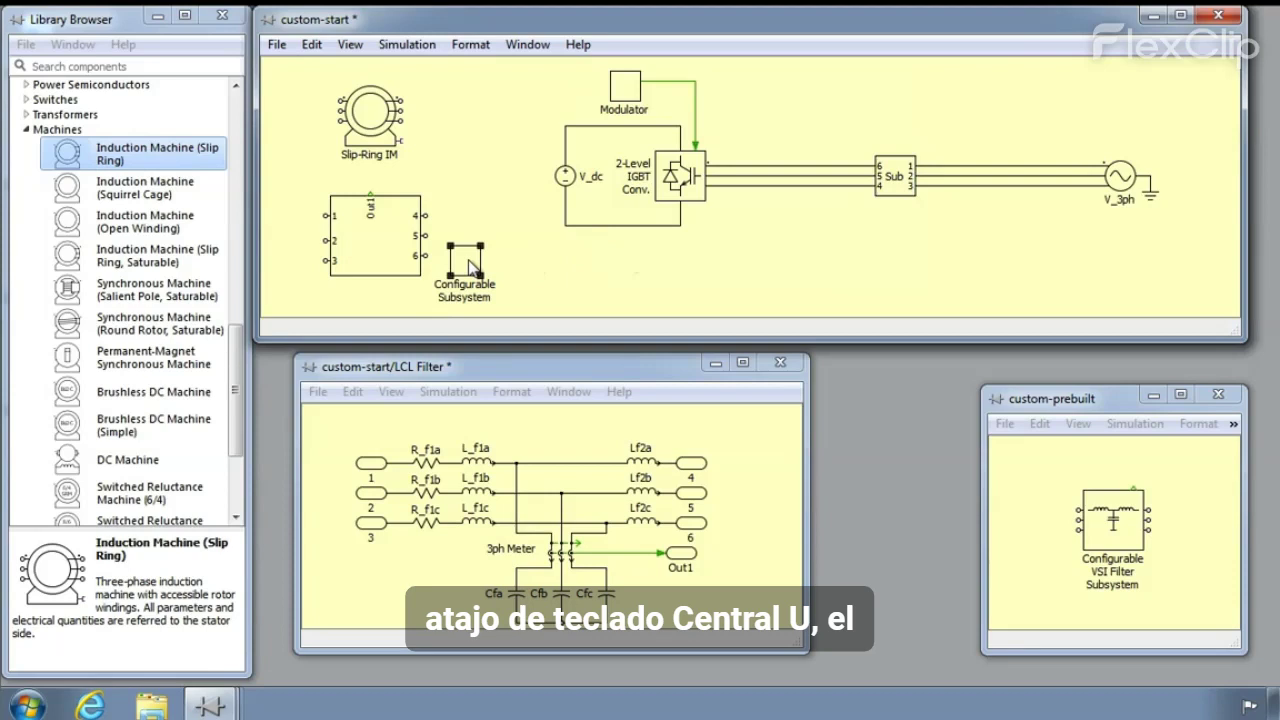
Open the Configurable Subsystem's internal schematic and insert a configuration named "Number 2" after Configuration 1.
key("ctrl+u")
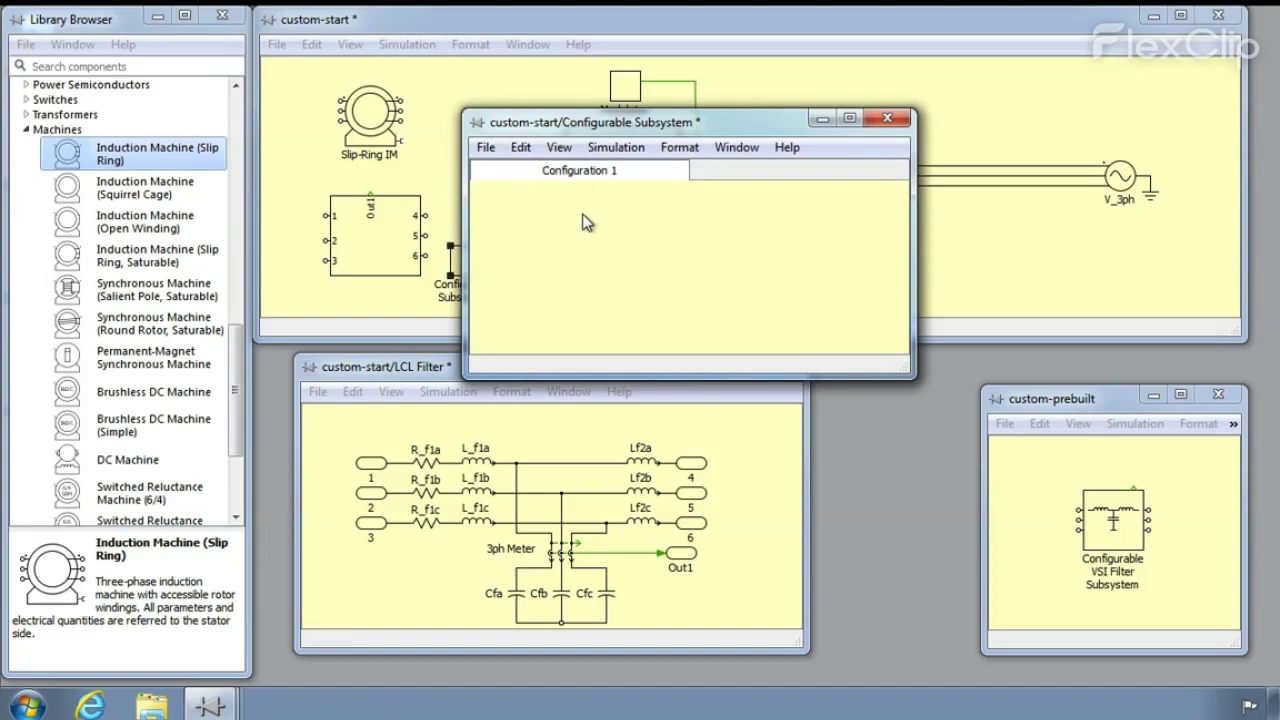
right_click(656, 175)
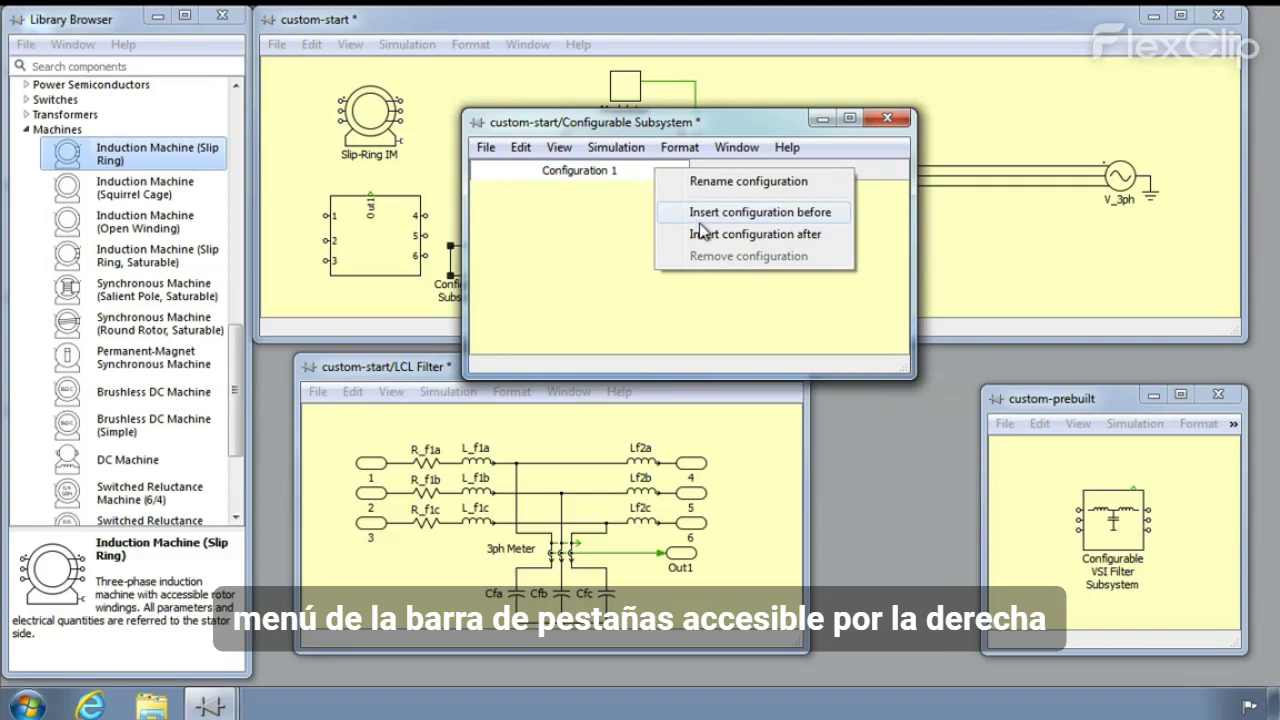
left_click(752, 236)
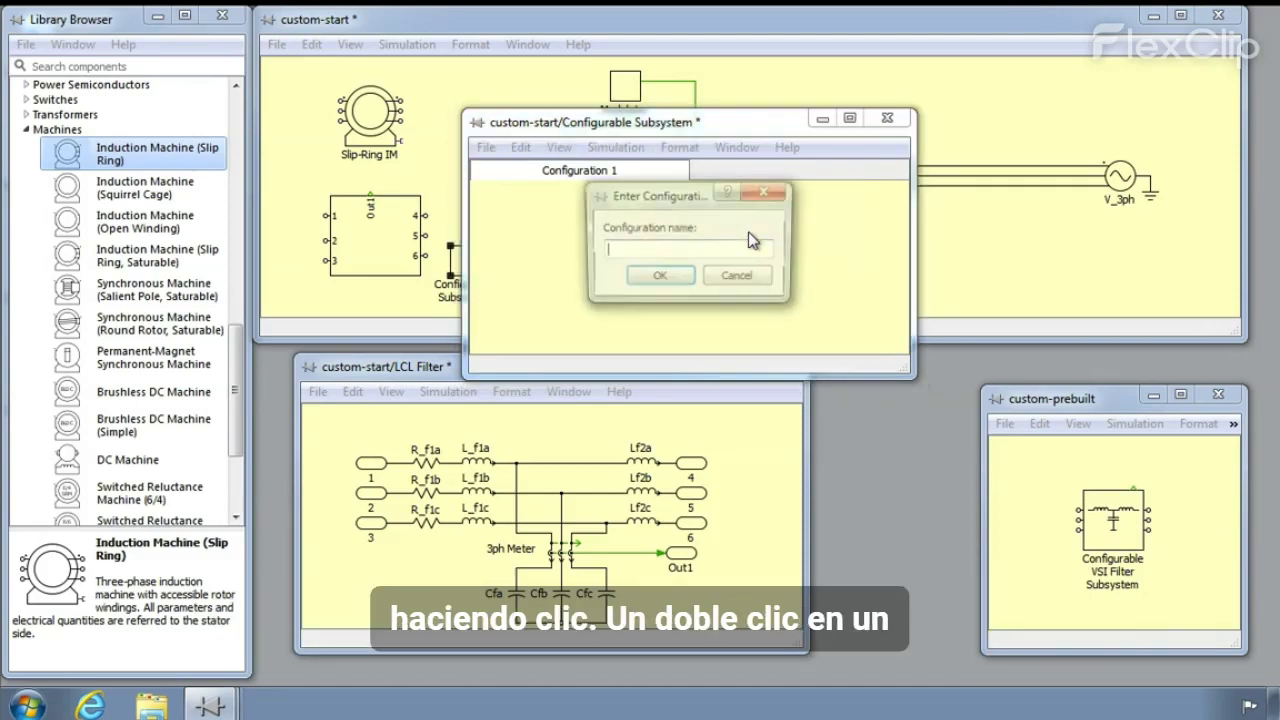
type("Number 2")
key("Return")
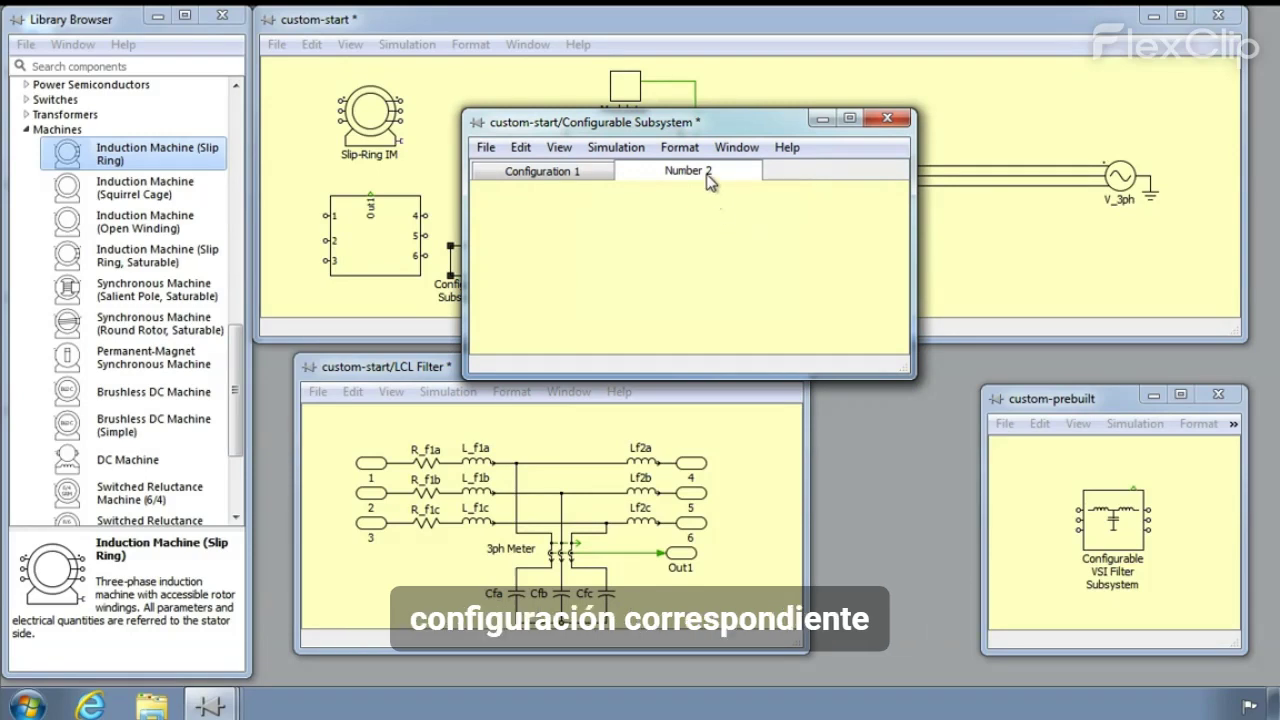
double_click(707, 176)
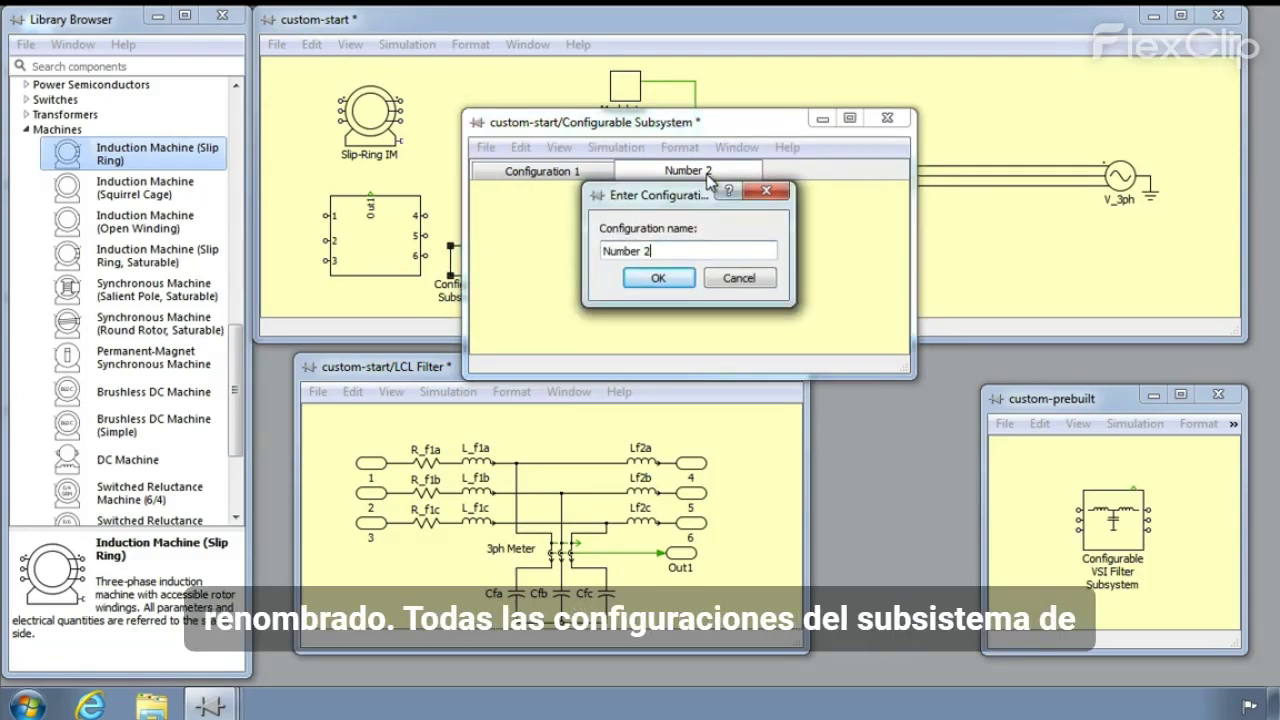
left_click(664, 281)
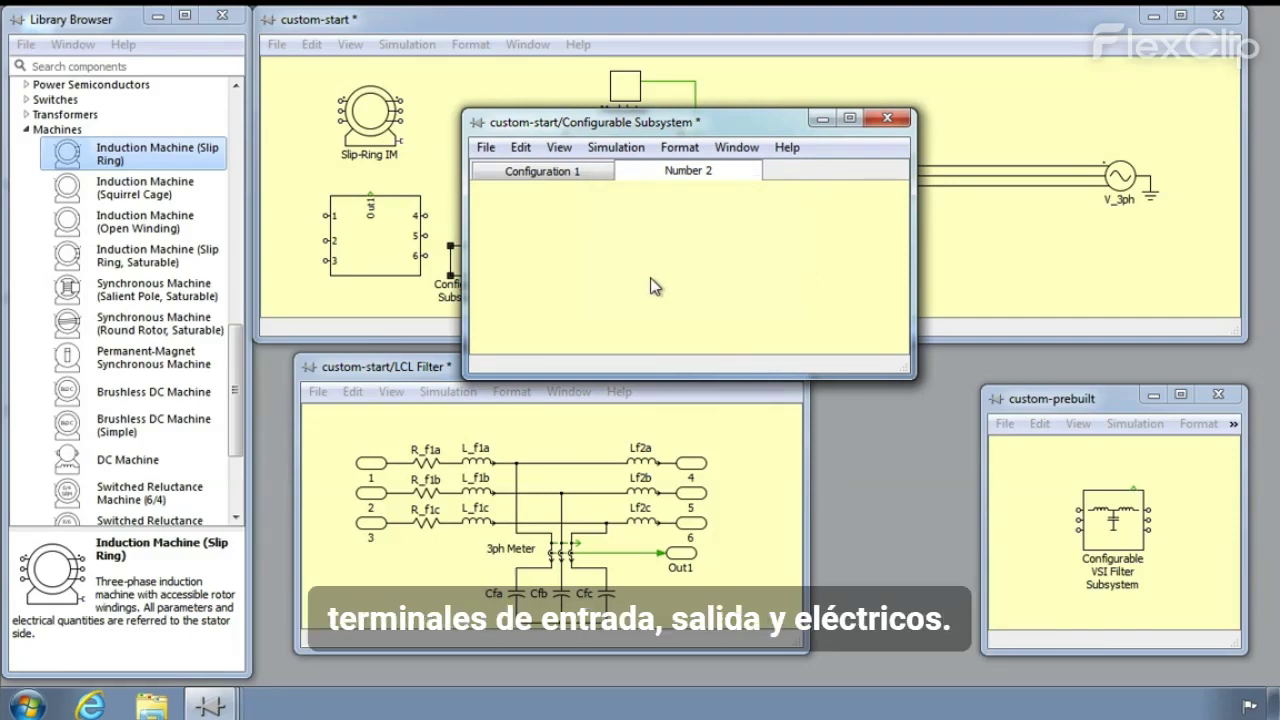
Add an Electrical Port to the Number 2 schematic and show the Configuration 1 schematic.
left_click(176, 65)
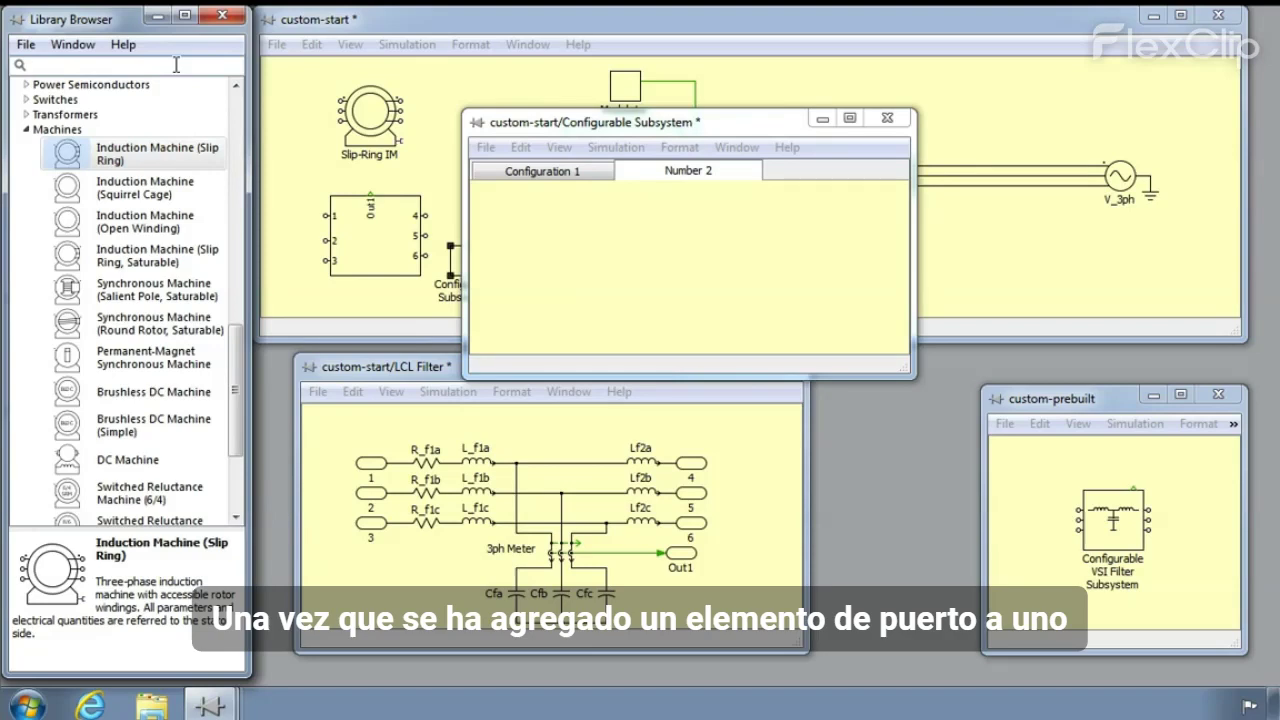
type("elec")
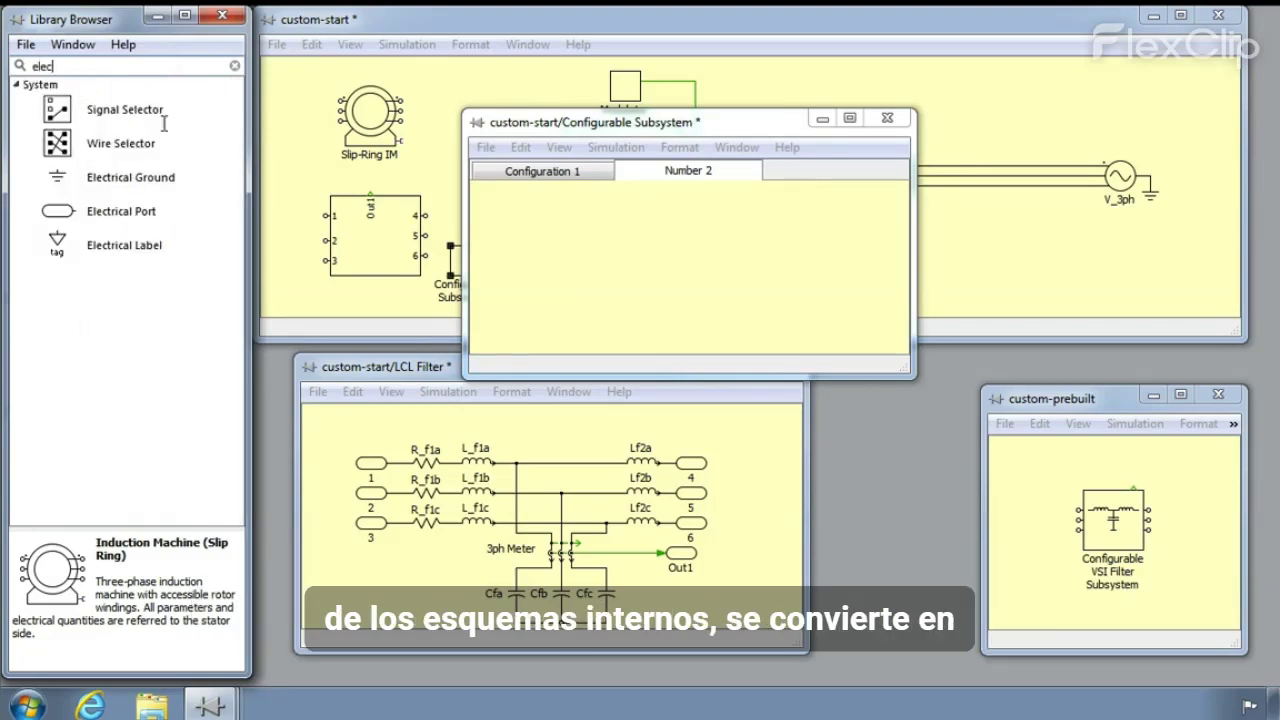
left_click_drag(60, 211, 587, 250)
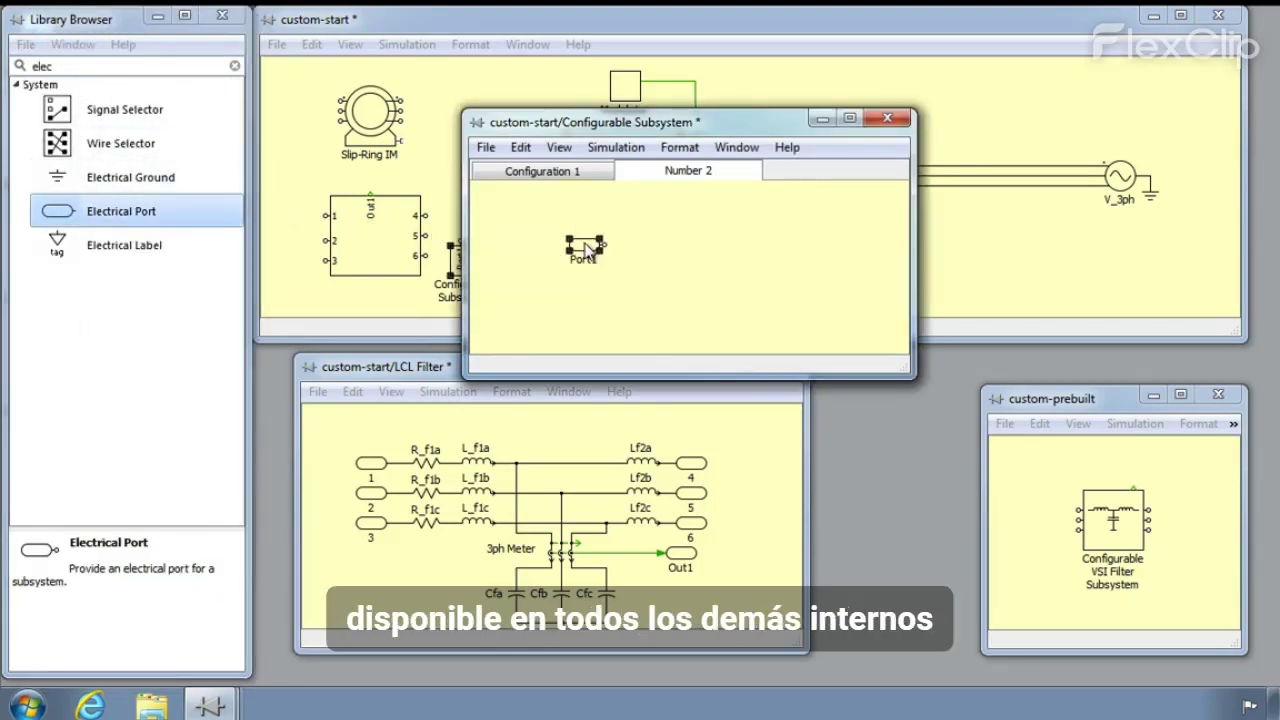
left_click(562, 173)
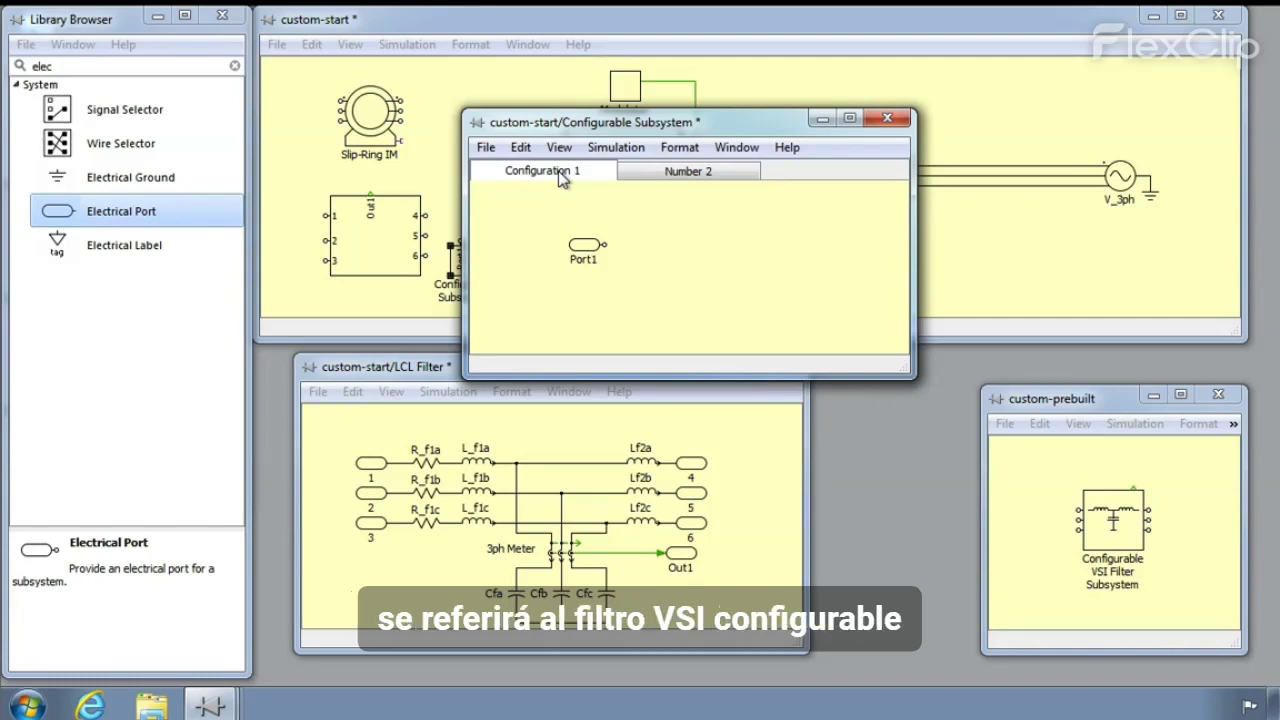
Check the configuration options in the block parameters of the Configurable VSI Filter Subsystem in custom-prebuilt.
double_click(1101, 531)
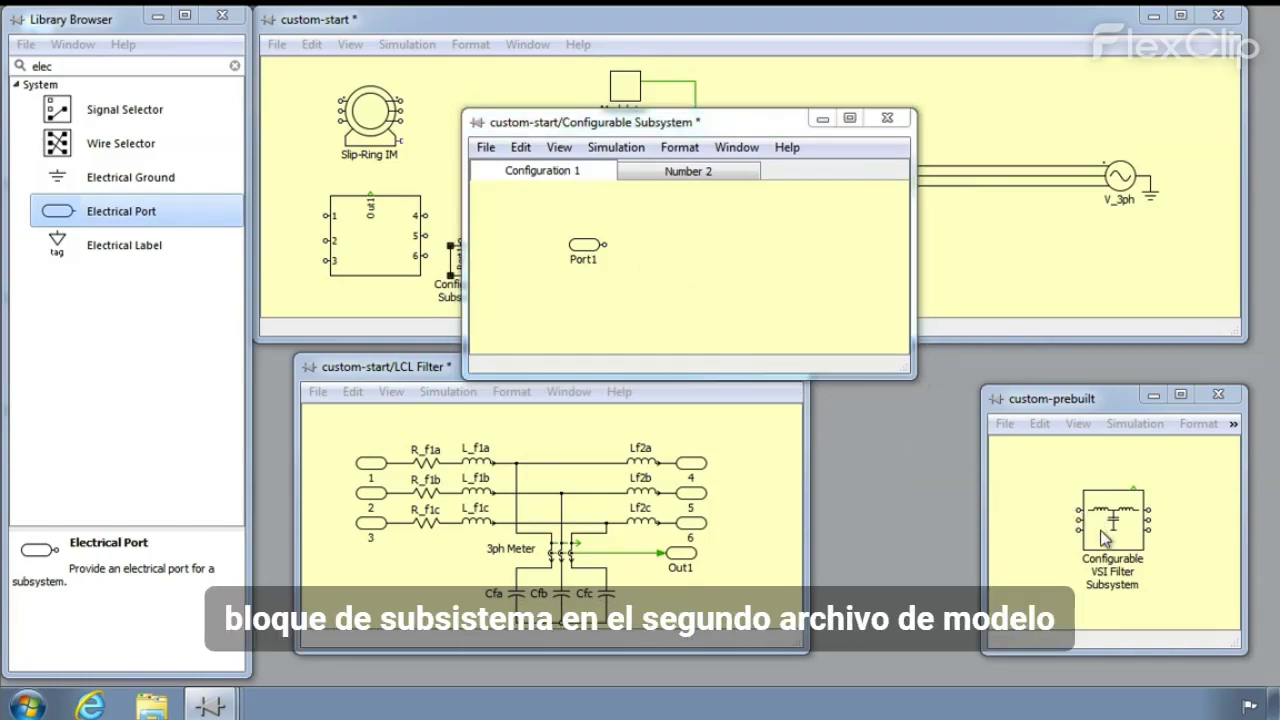
left_click(1101, 531)
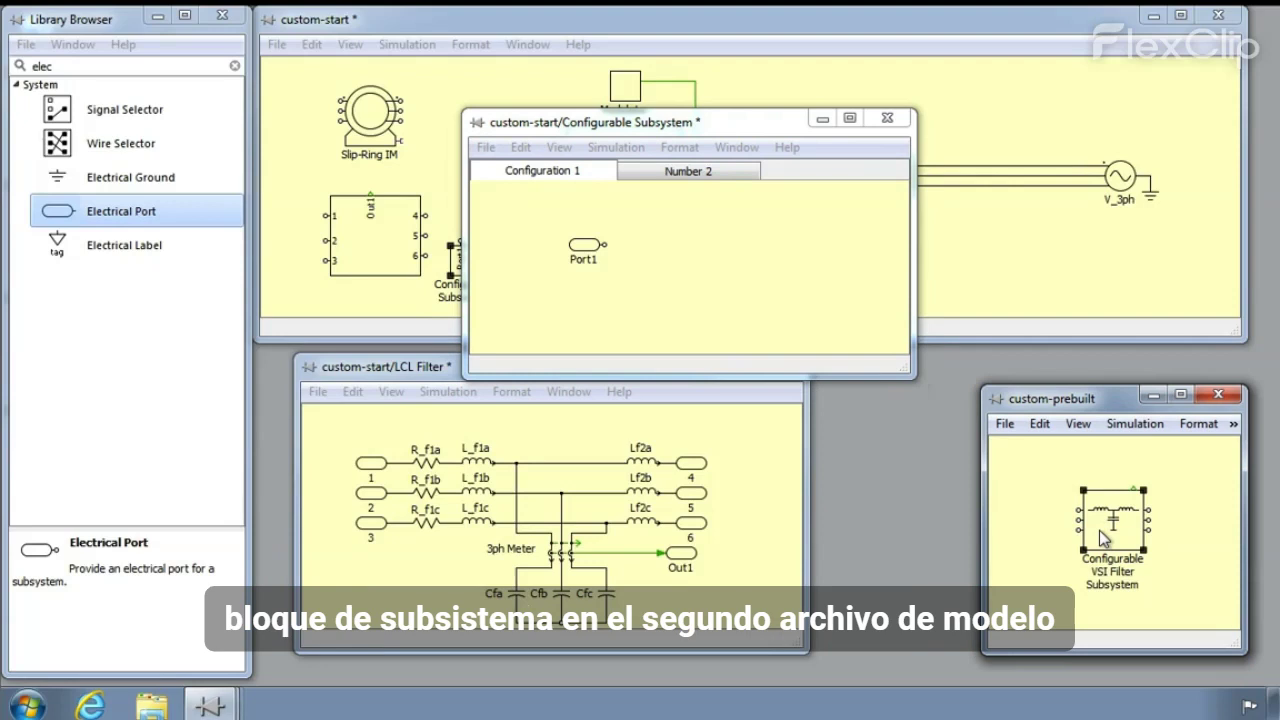
double_click(1100, 530)
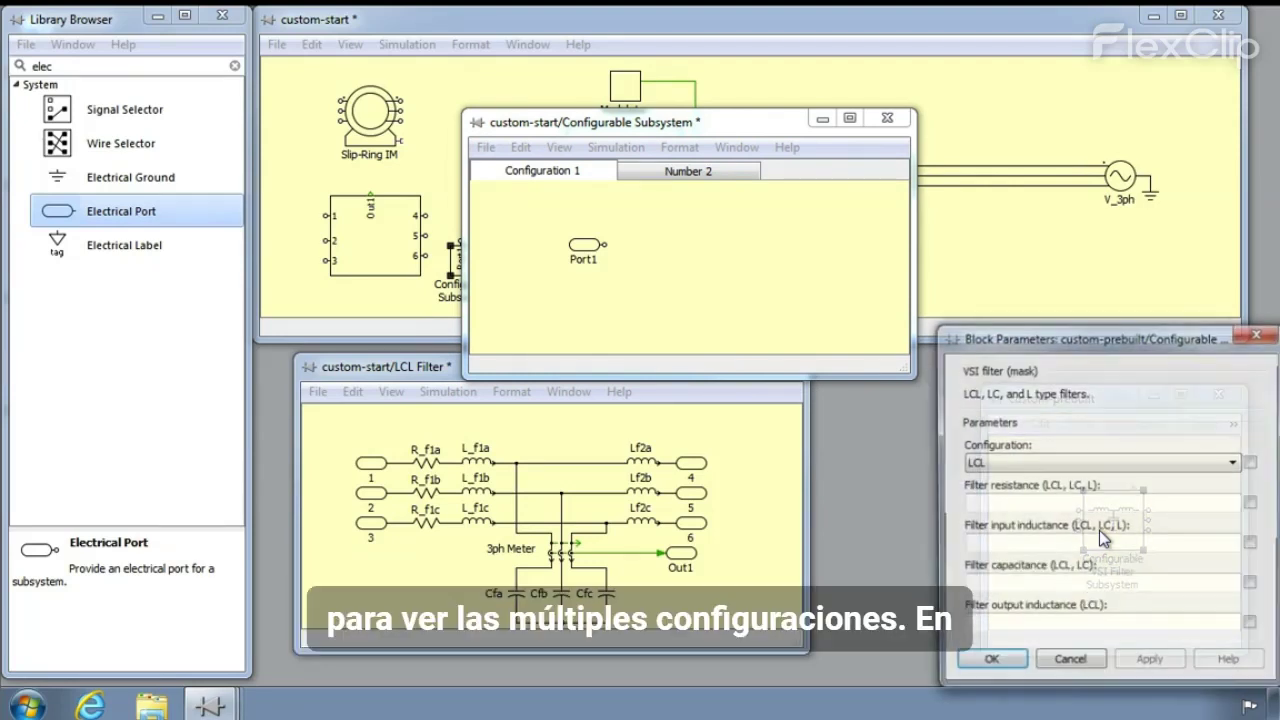
left_click(1234, 464)
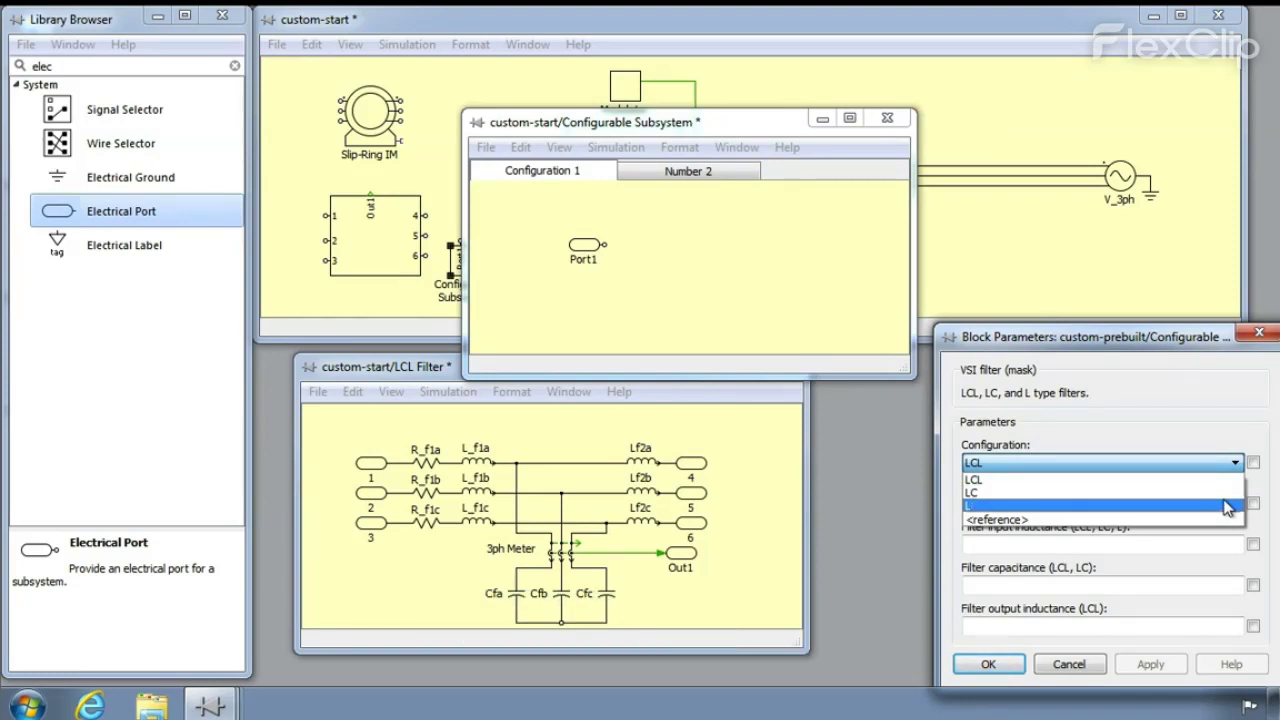
left_click(1009, 662)
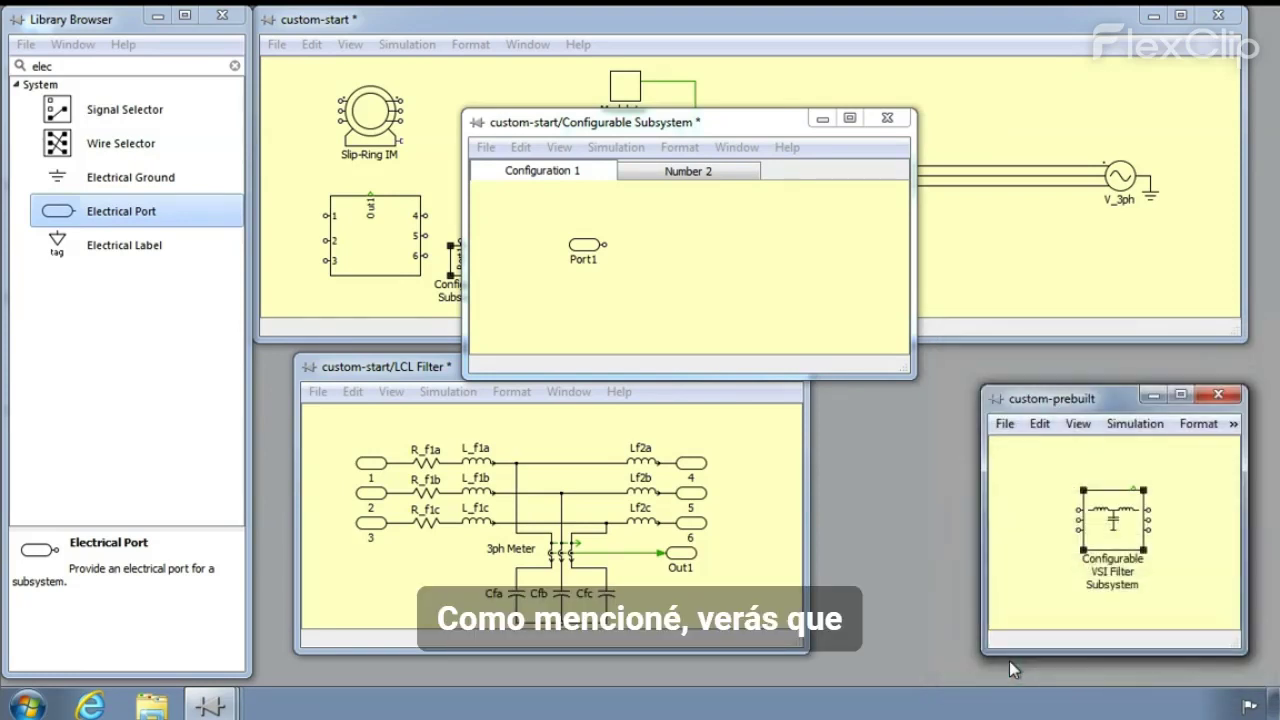
Open the Configurable VSI Filter Subsystem's schematic and compare the terminals and circuits of its LCL, LC and L configurations.
double_click(1107, 537)
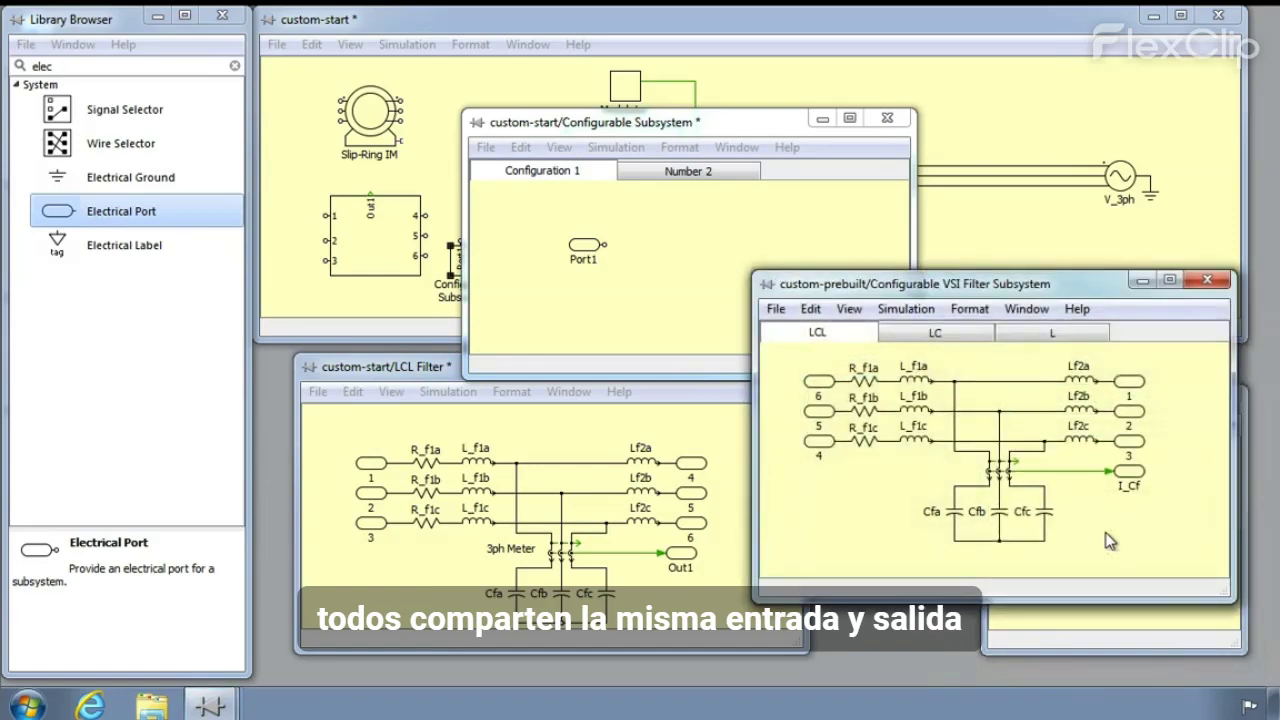
left_click(943, 337)
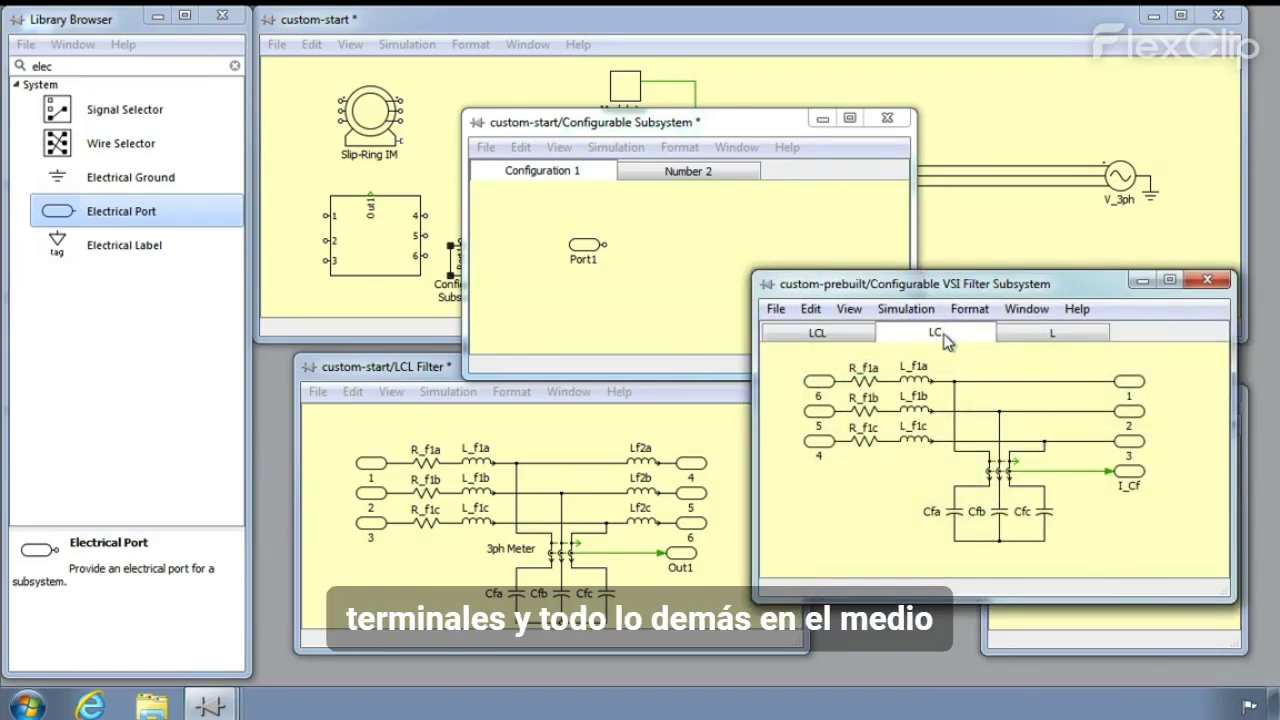
left_click(1043, 336)
left_click(939, 332)
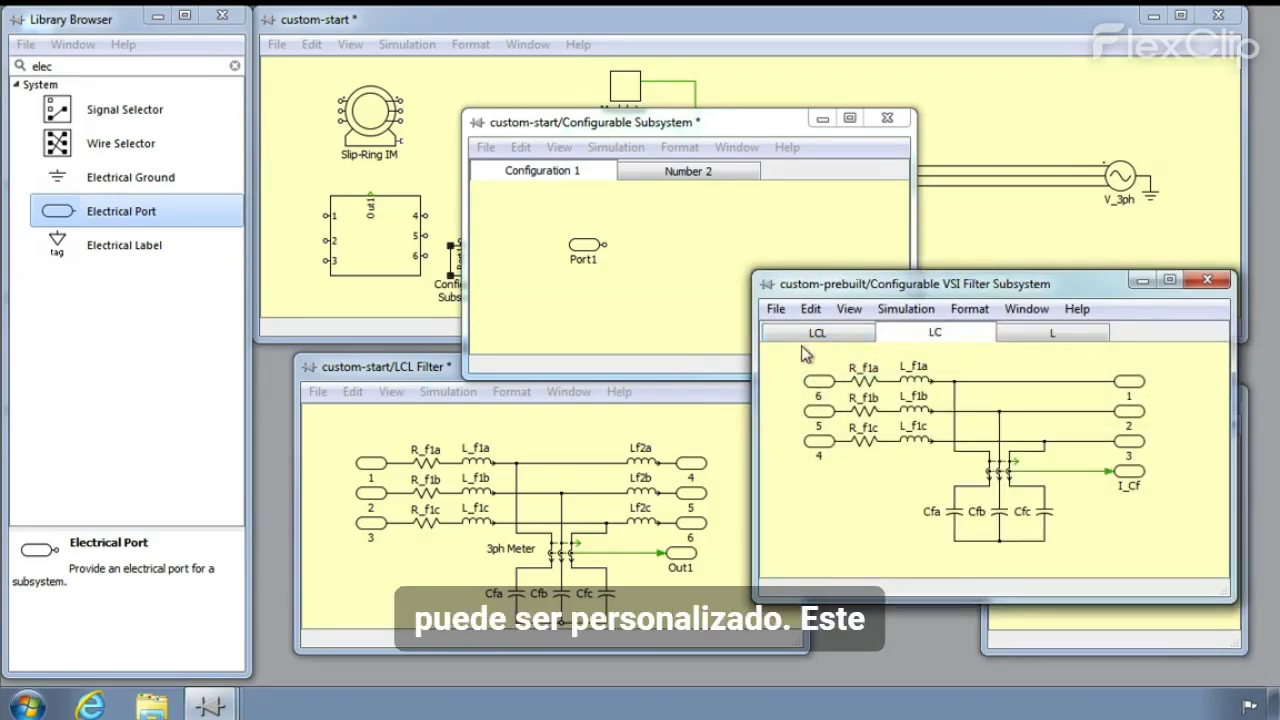
left_click_drag(785, 355, 812, 459)
left_click(819, 488)
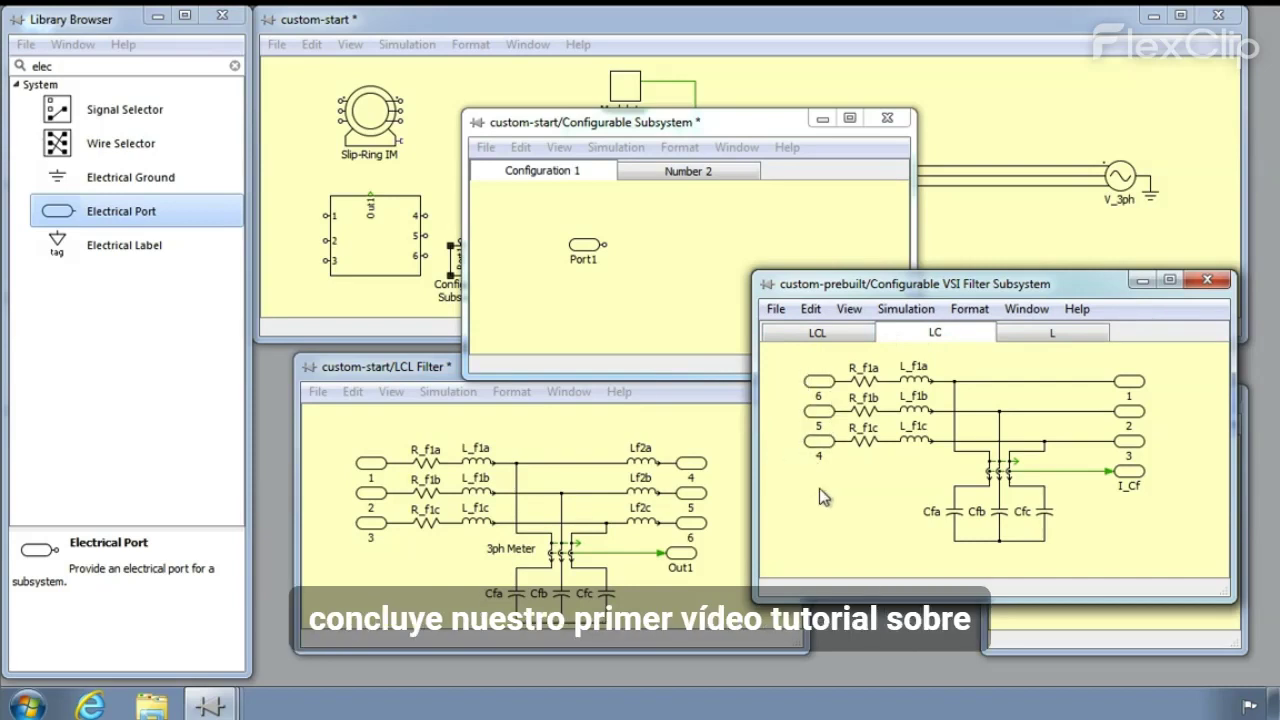